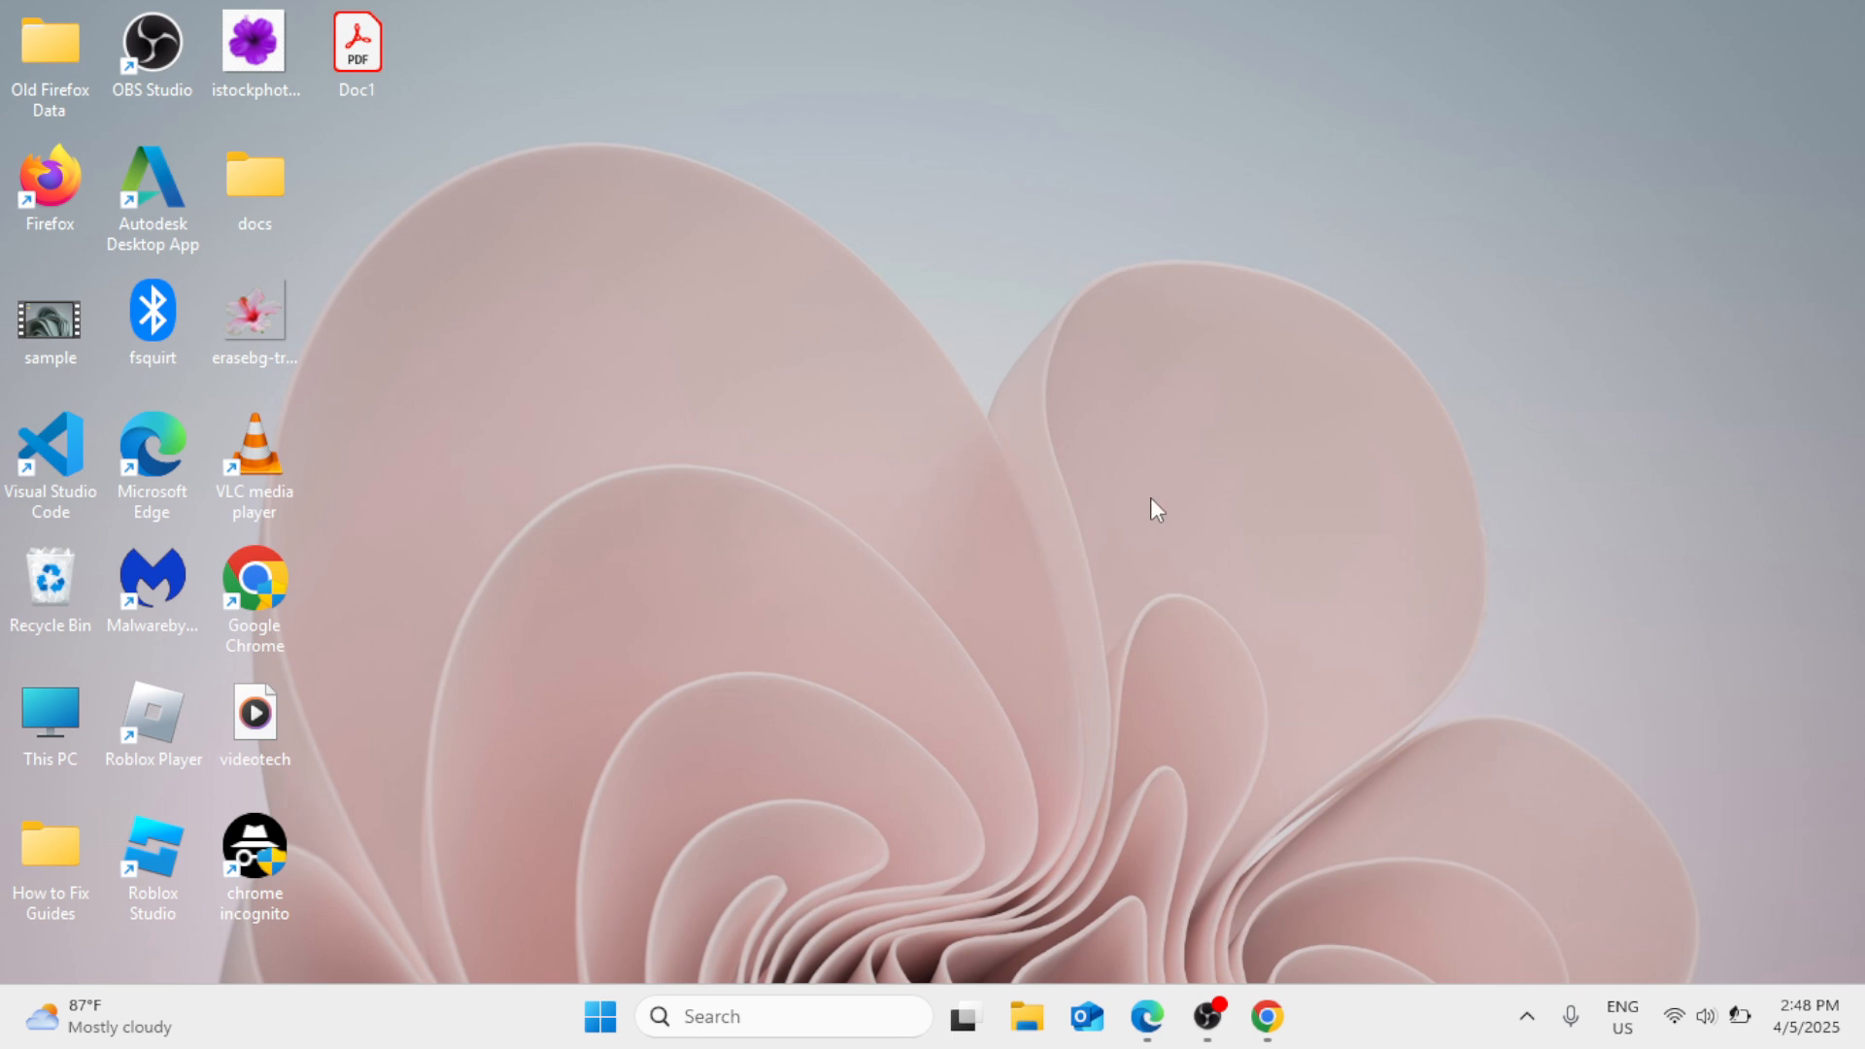
- Open File Explorer and show the drives under This PC
{"action": "right_click", "coordinate": [600, 1016]}
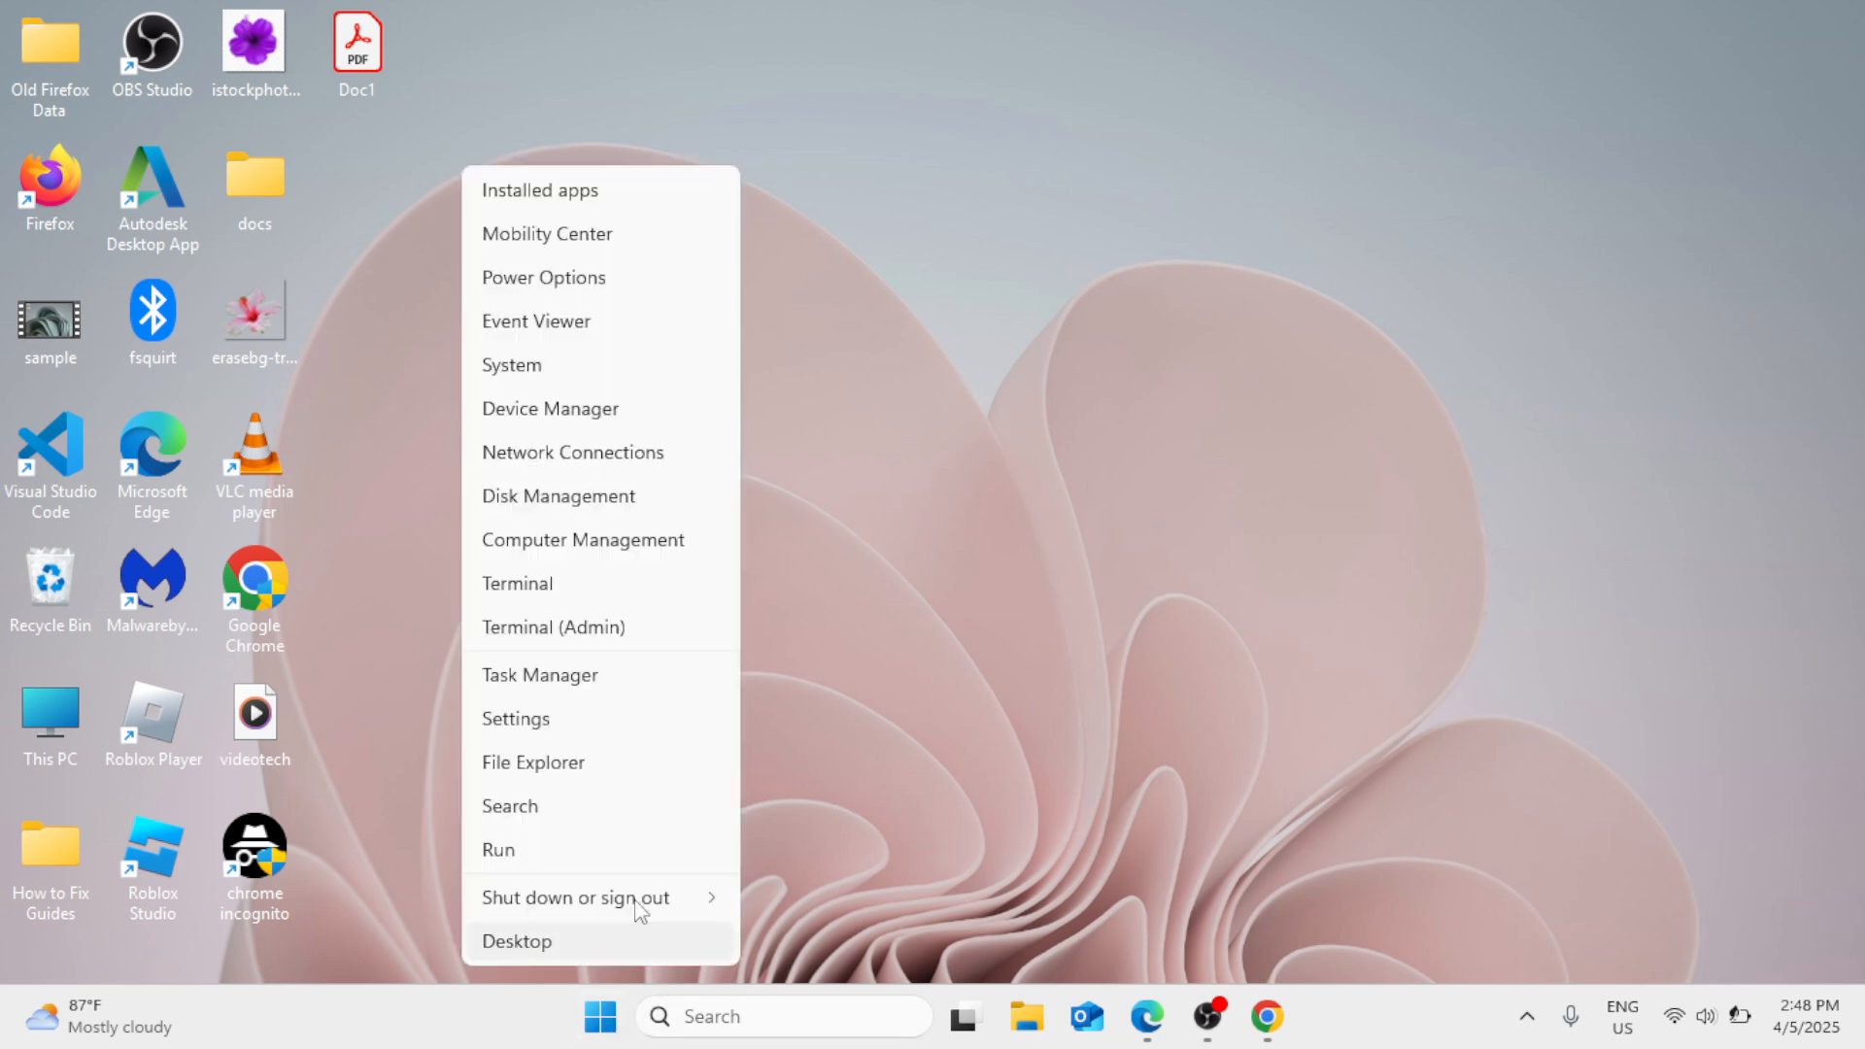
{"action": "left_click", "coordinate": [579, 765]}
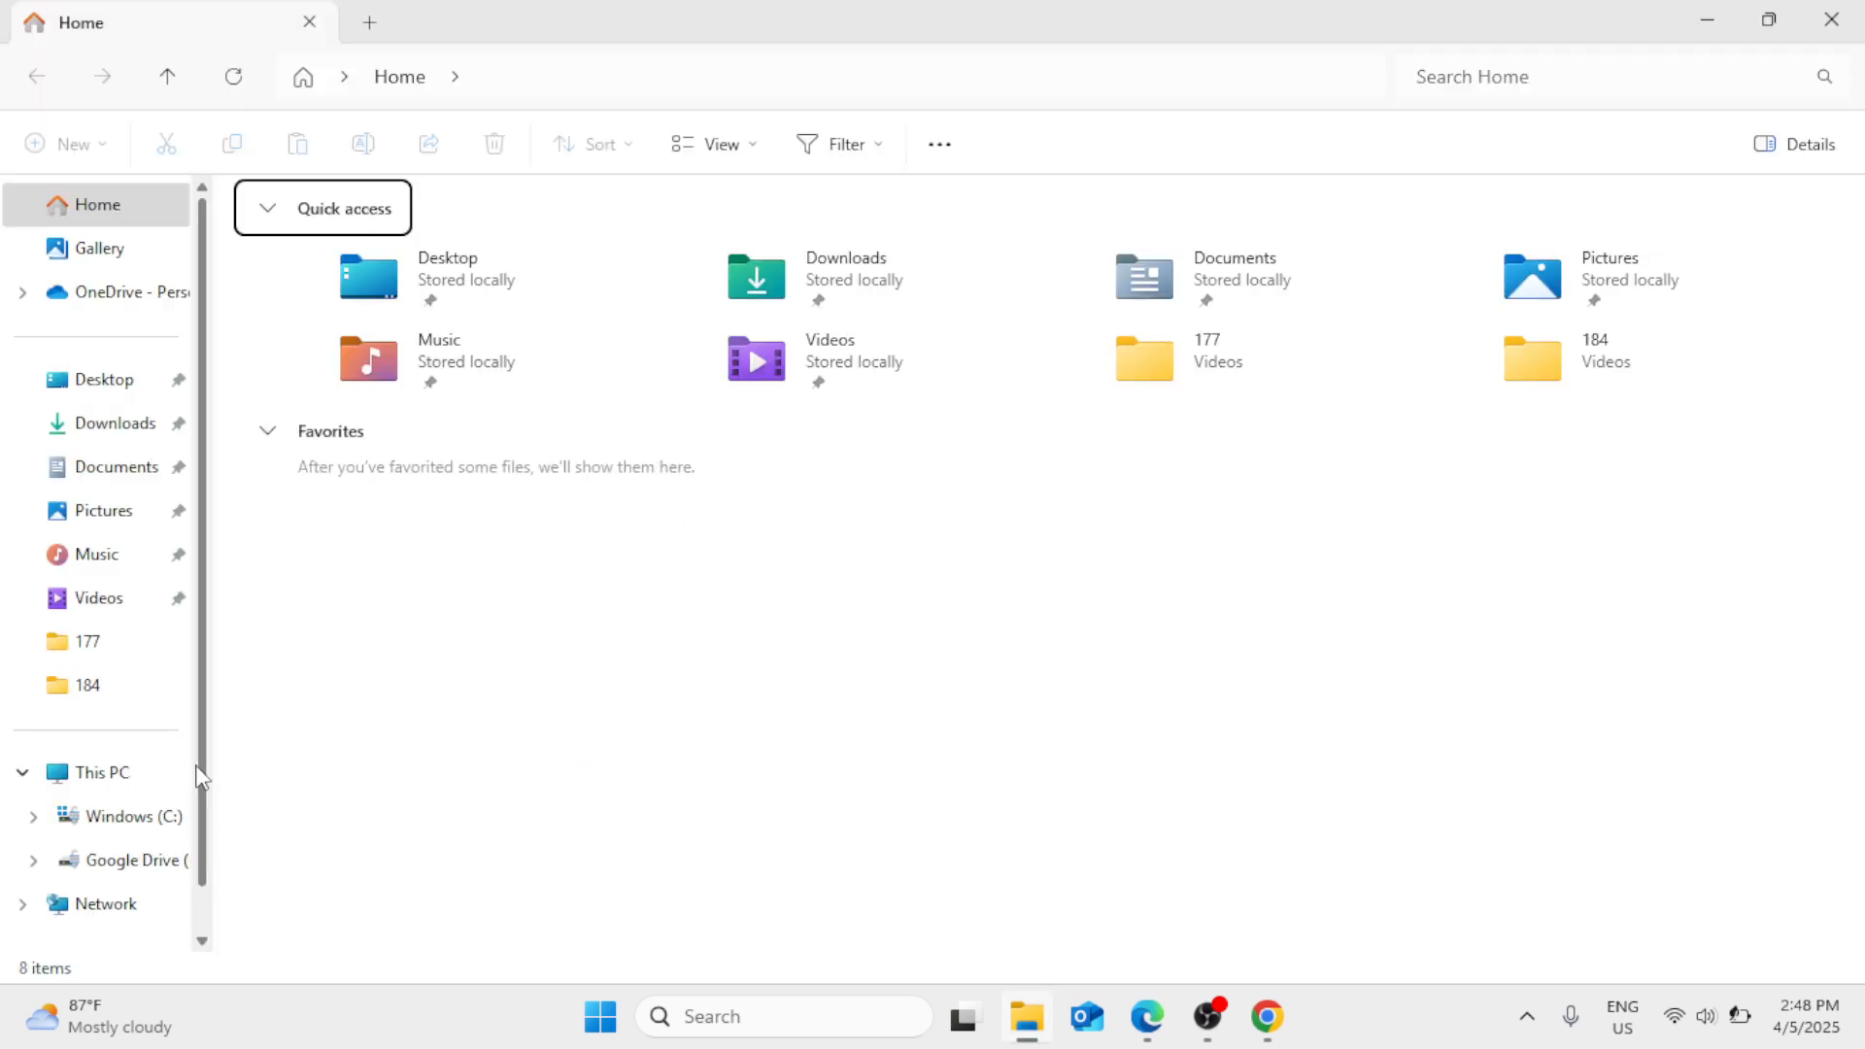
{"action": "left_click", "coordinate": [124, 781]}
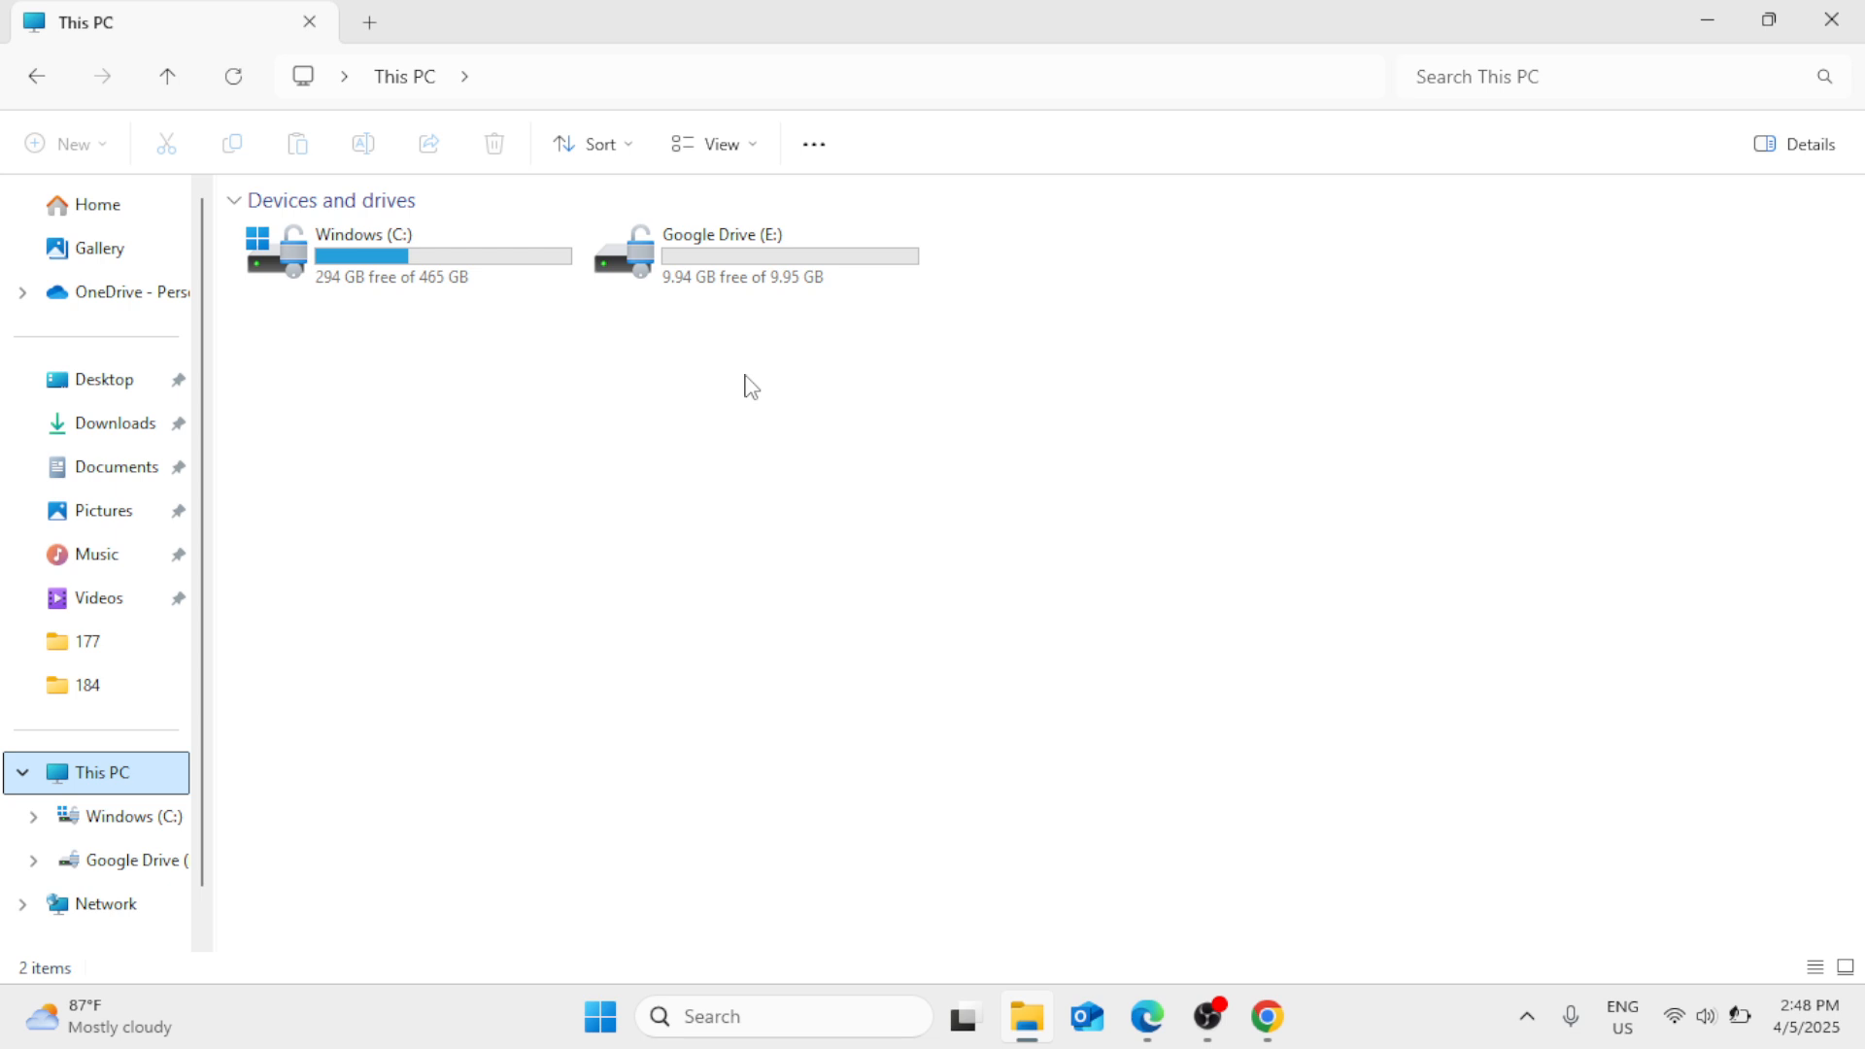
- Open Computer Management from This PC, maximize its window and show Disk Management
{"action": "right_click", "coordinate": [130, 783]}
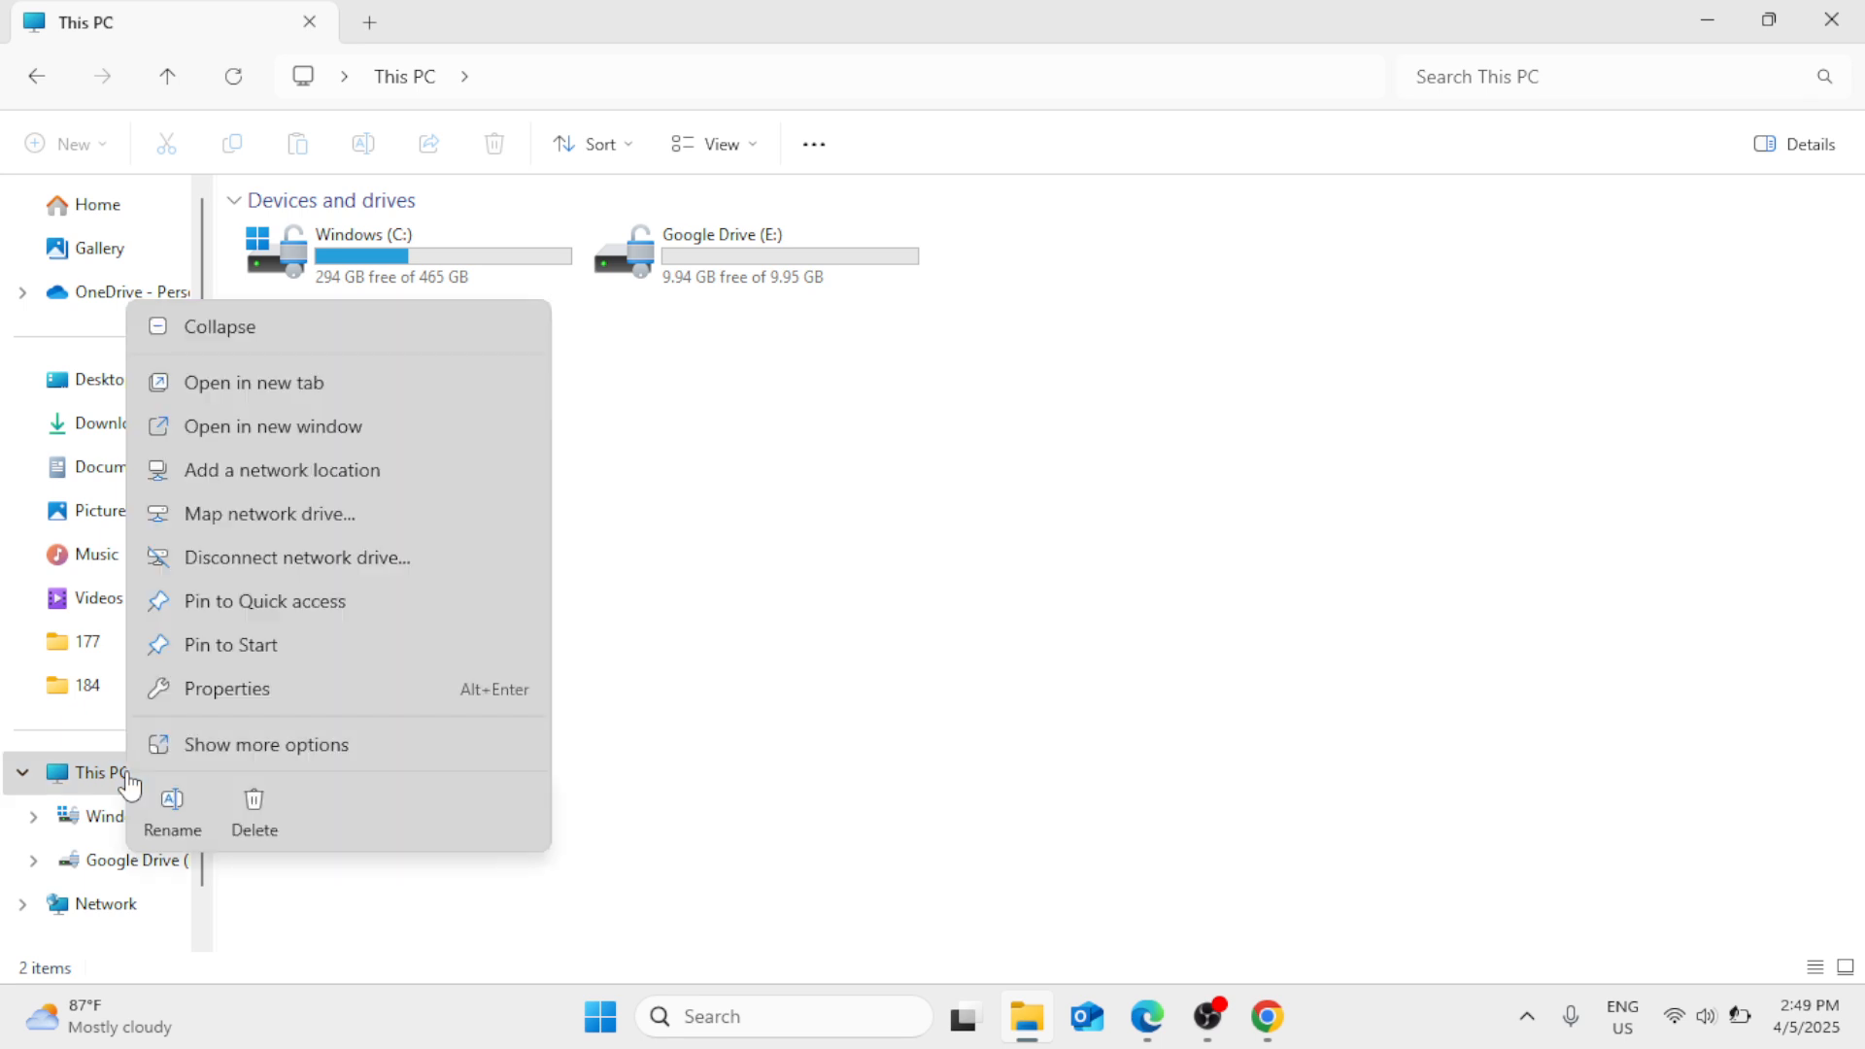
{"action": "left_click", "coordinate": [239, 747]}
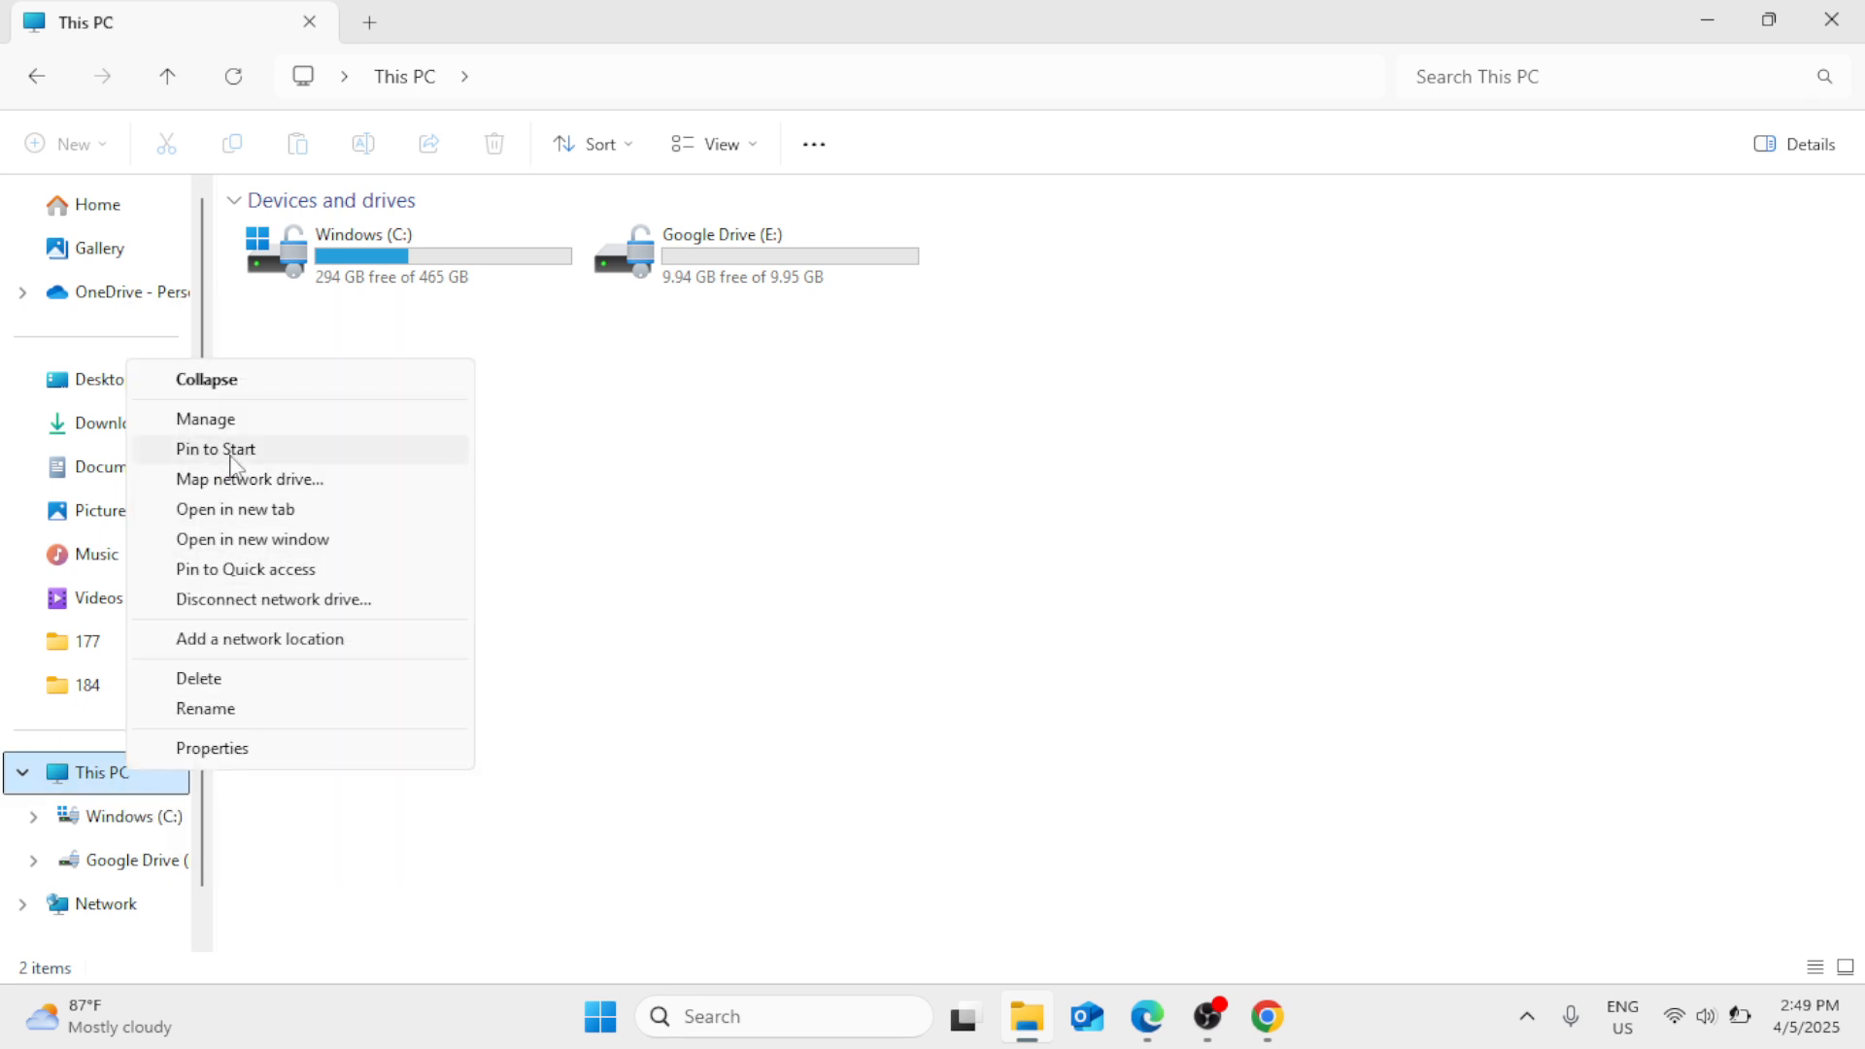
{"action": "left_click", "coordinate": [219, 420]}
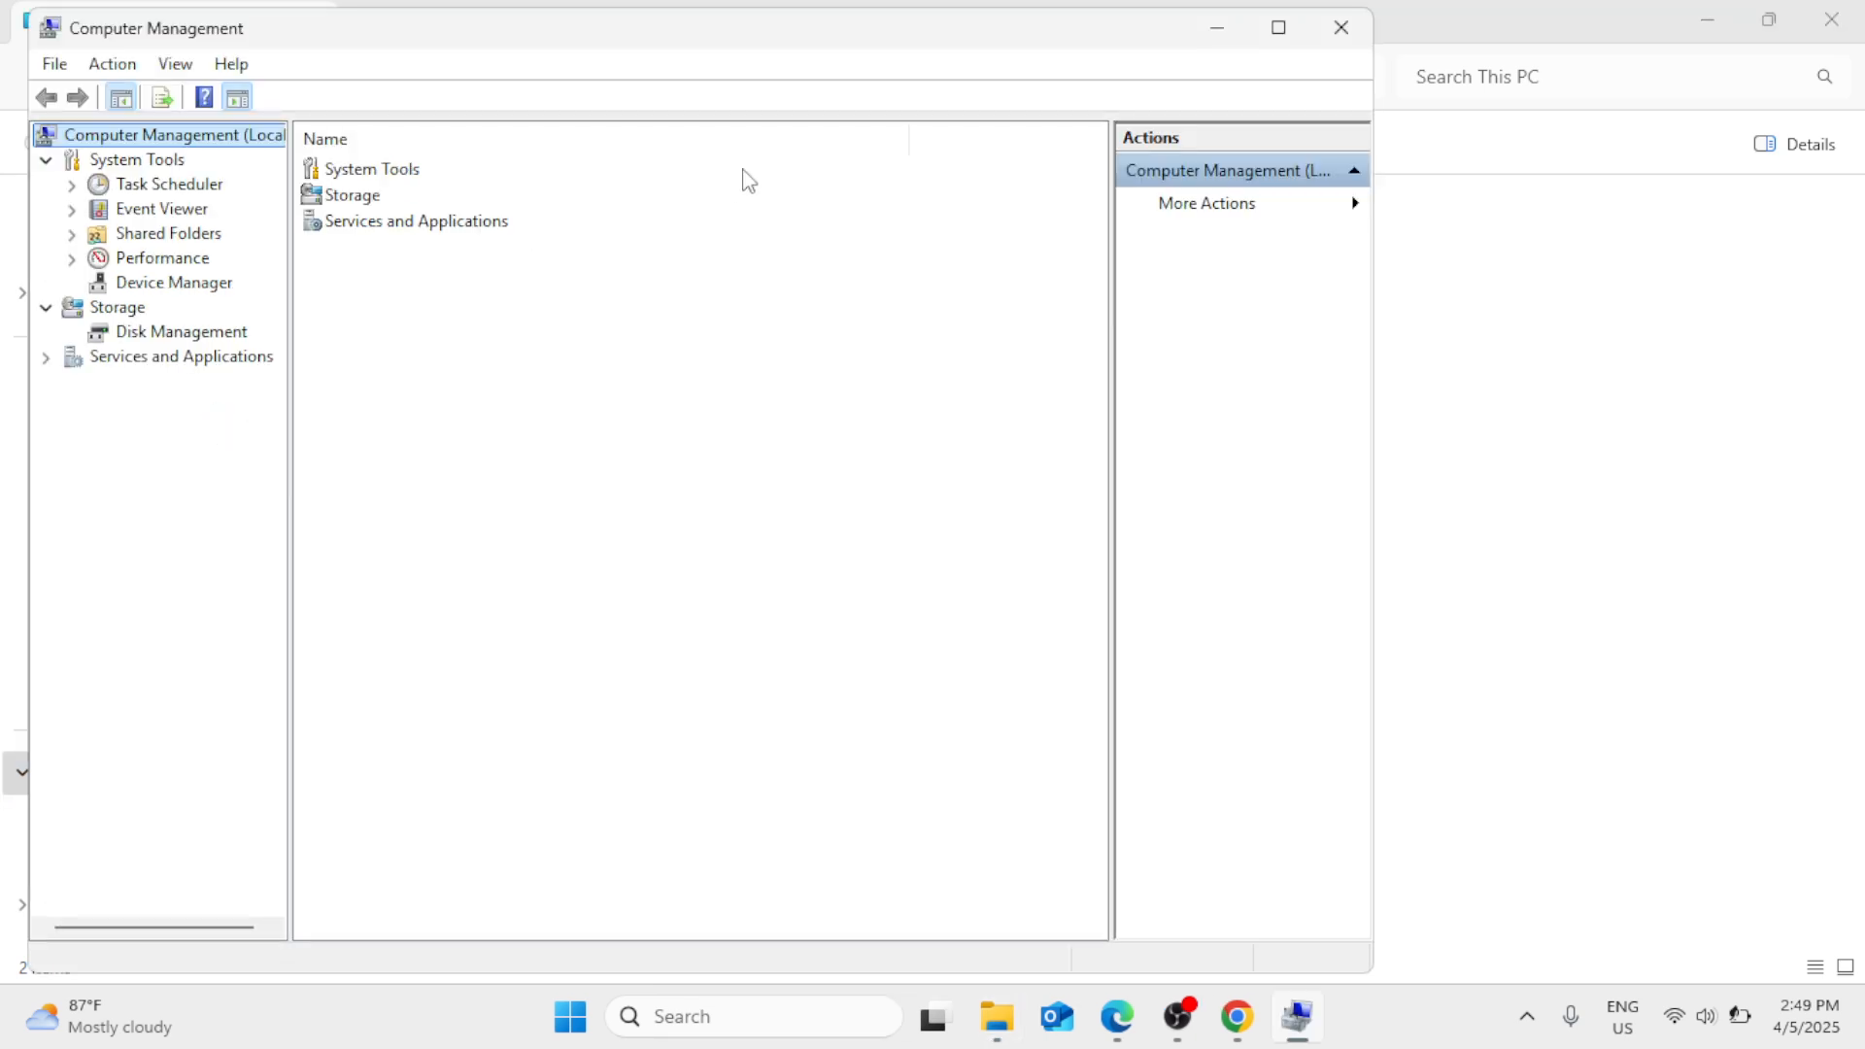
{"action": "left_click", "coordinate": [1280, 41]}
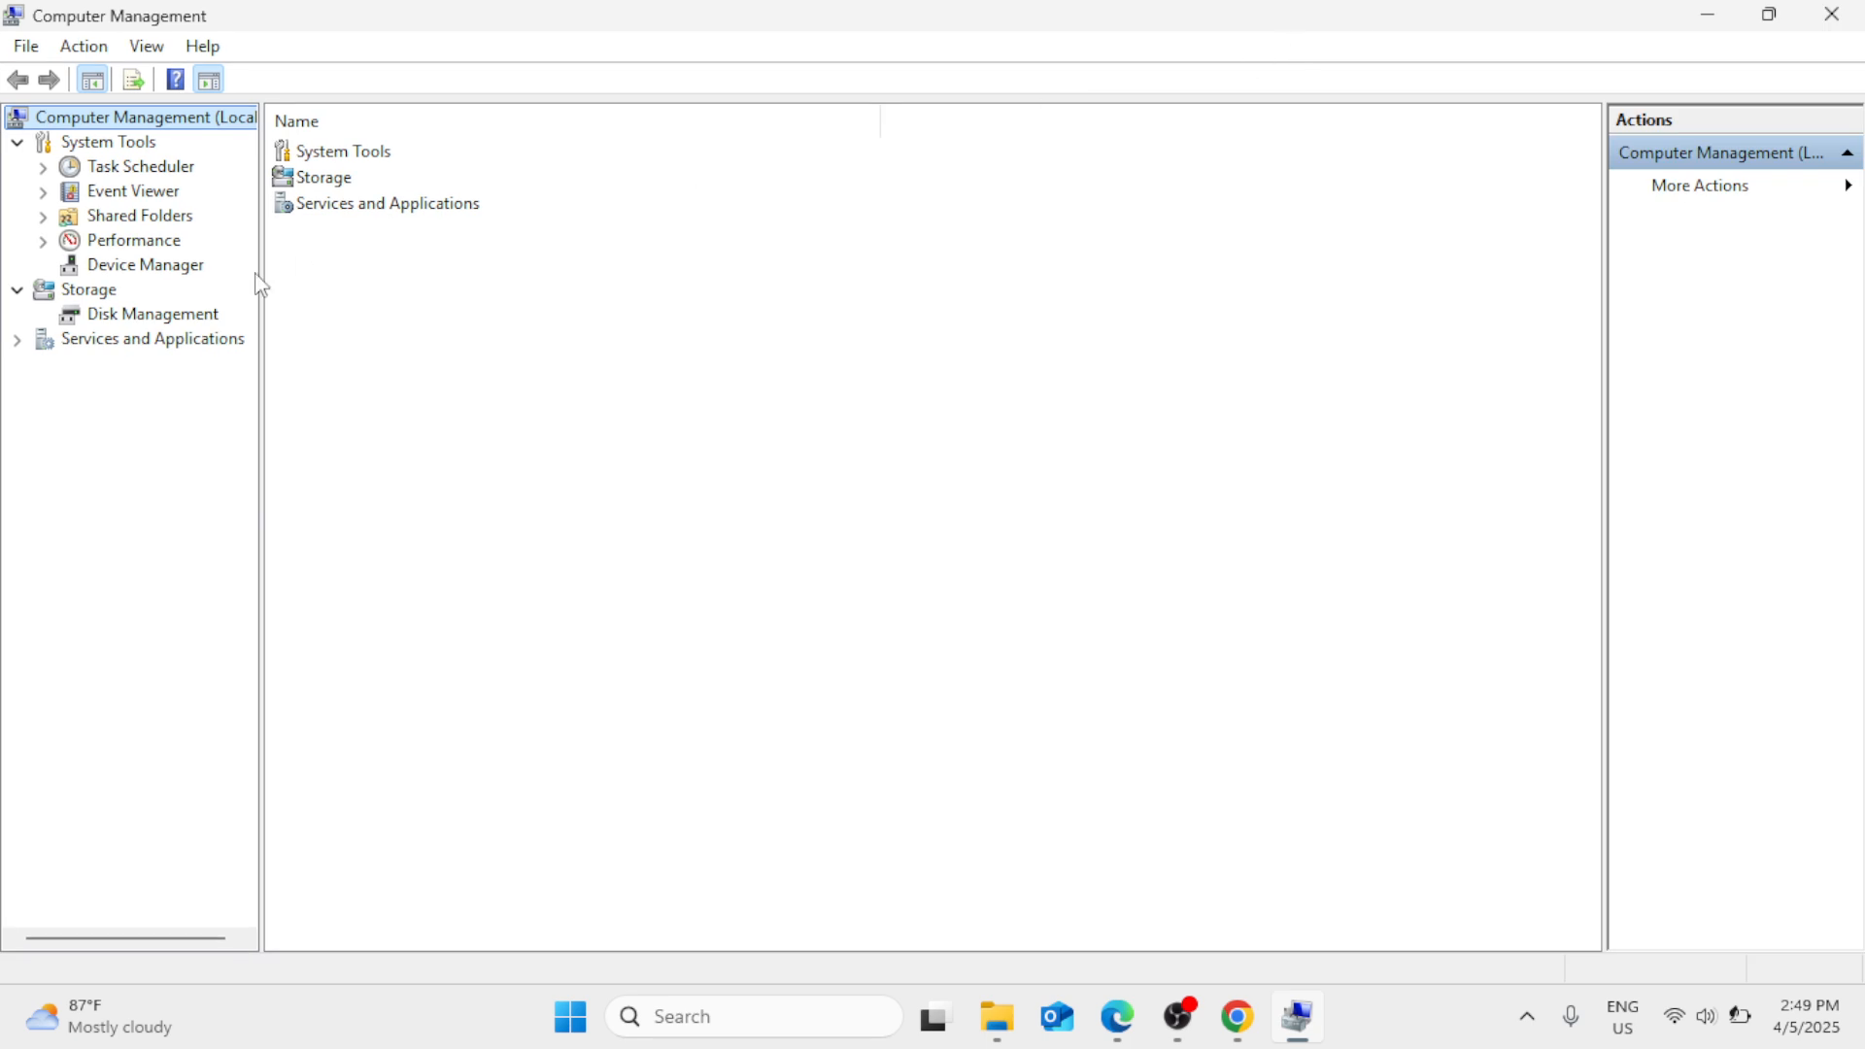
{"action": "left_click", "coordinate": [152, 324]}
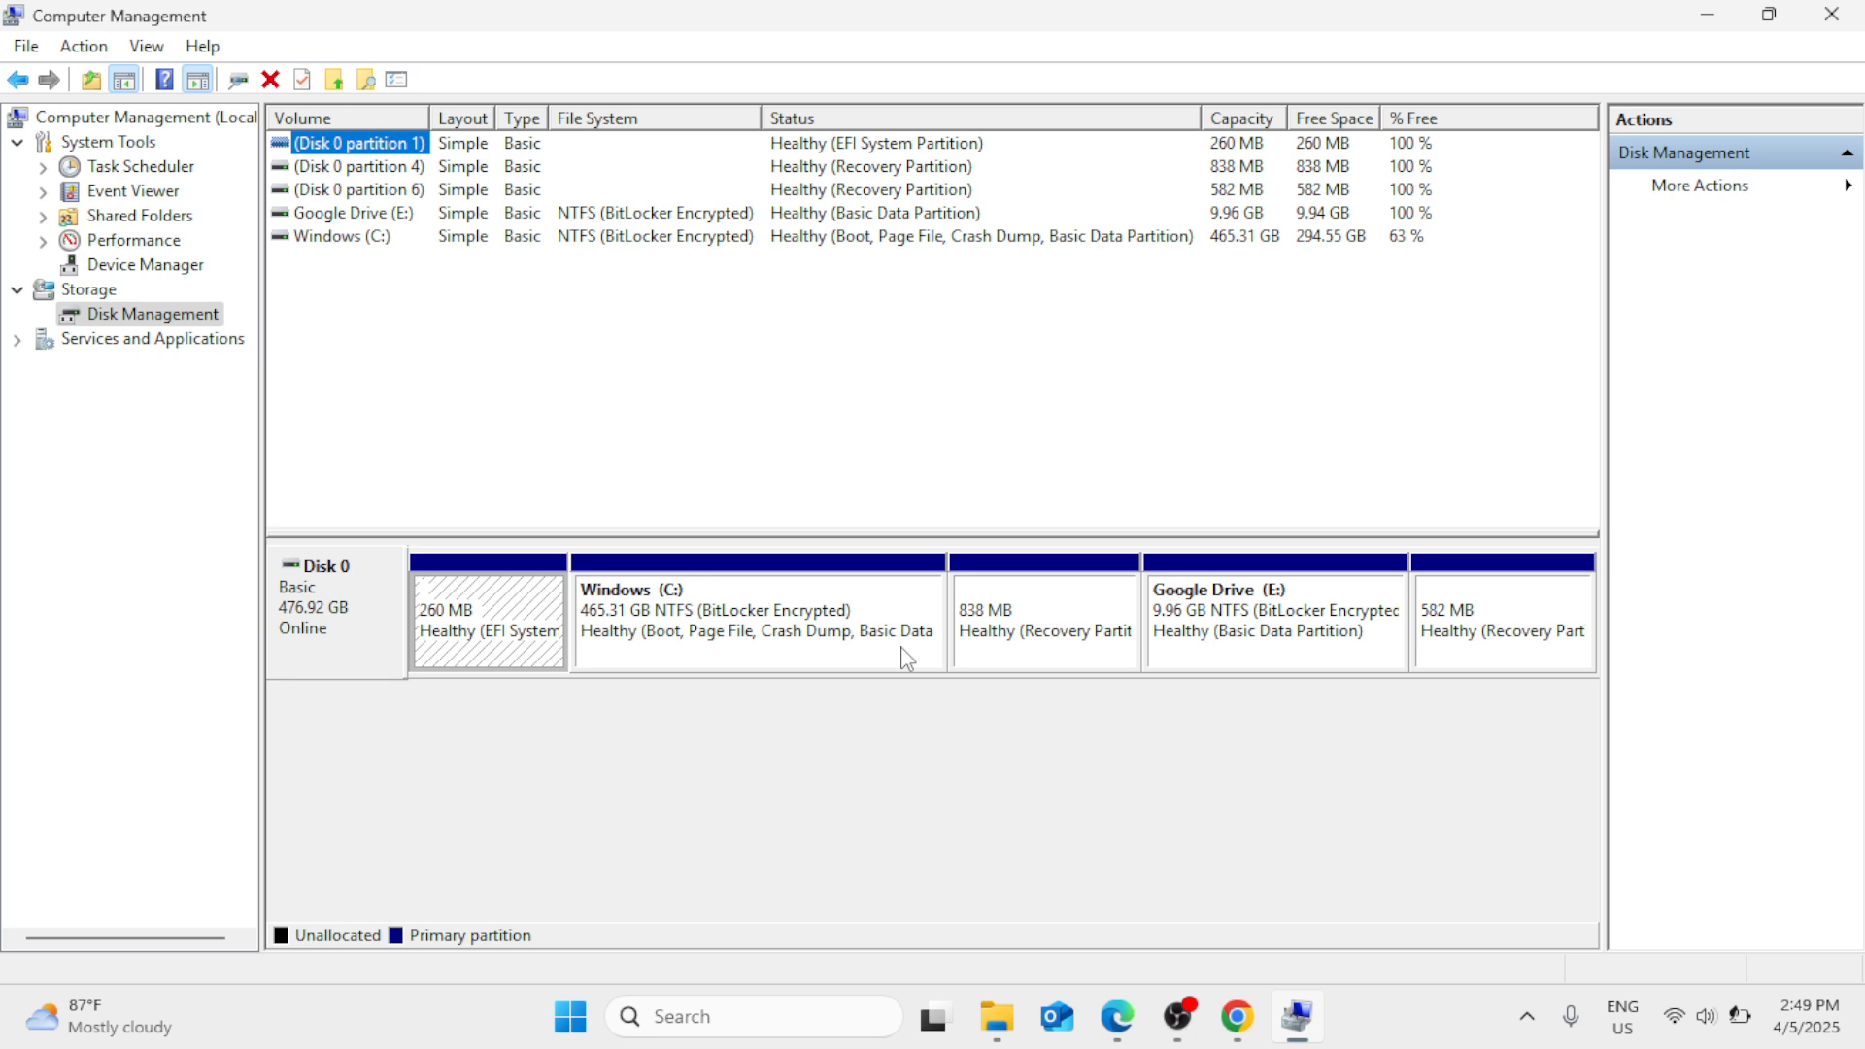
- Shrink the Windows (C:) volume by 10000 MB
{"action": "right_click", "coordinate": [886, 604]}
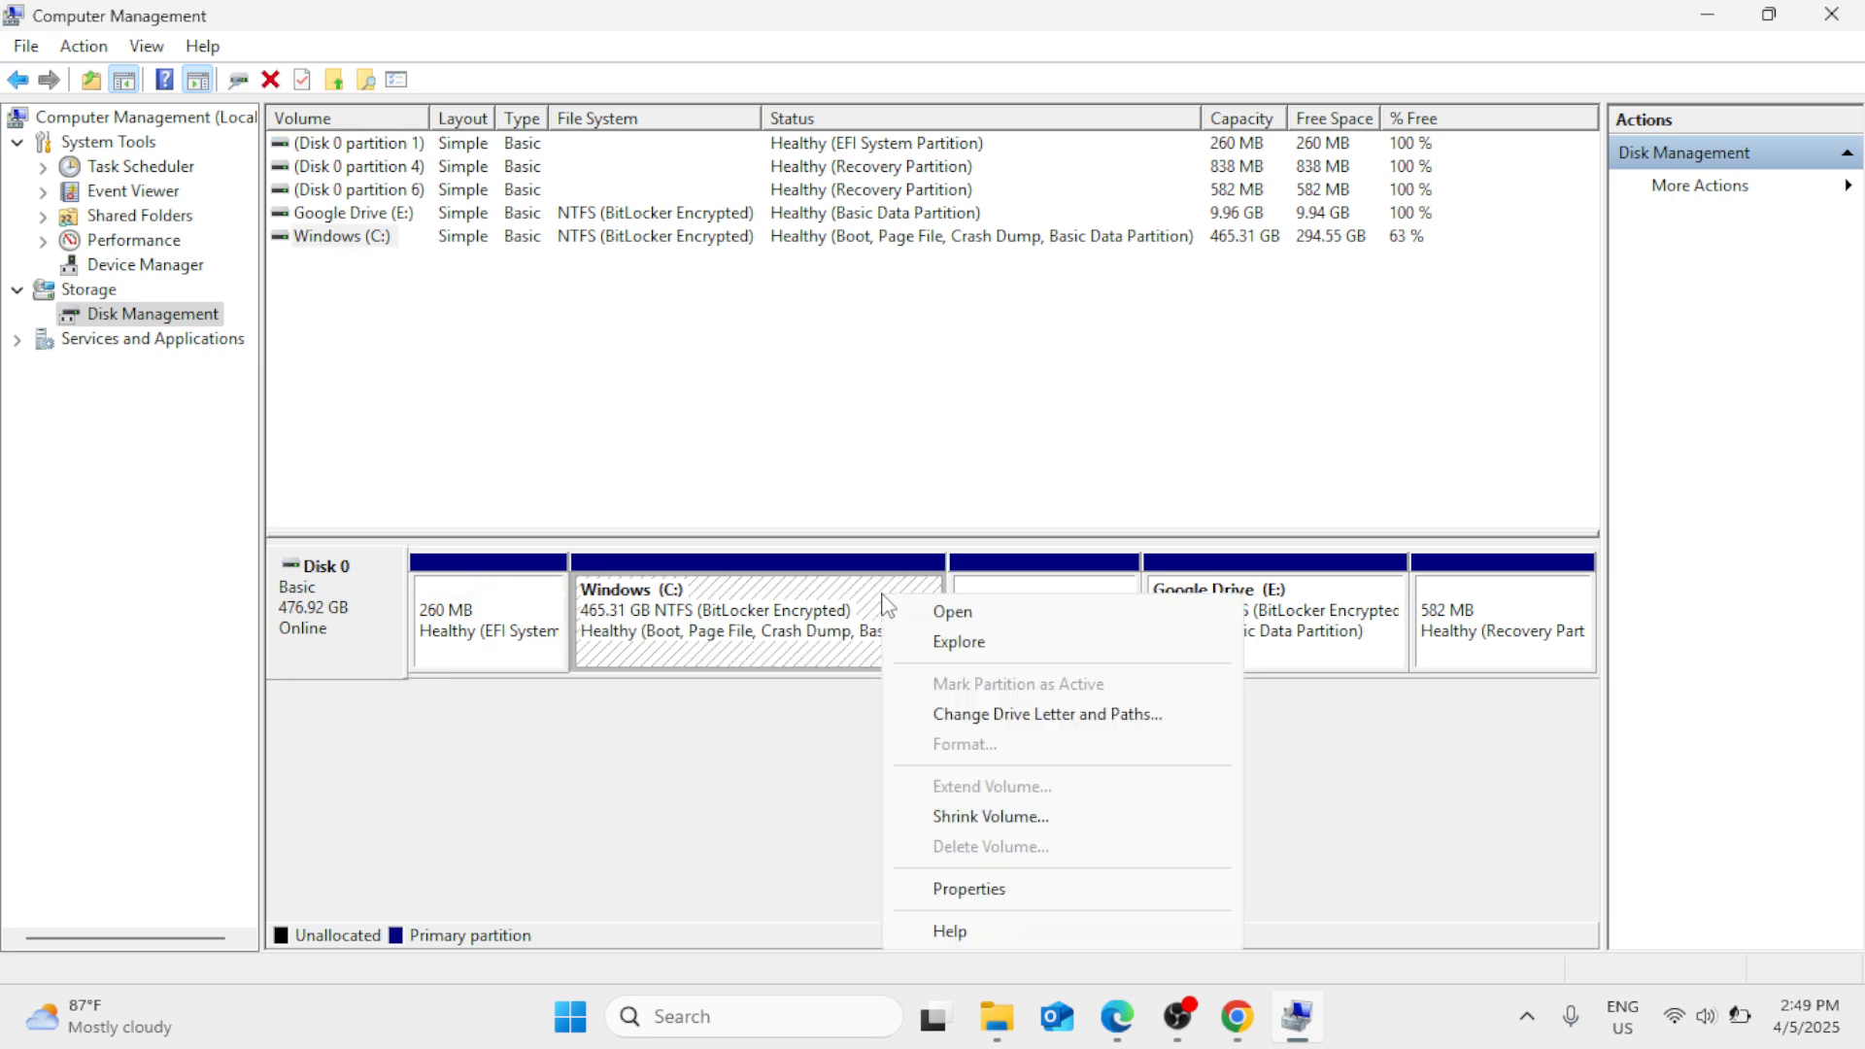
{"action": "left_click", "coordinate": [993, 817]}
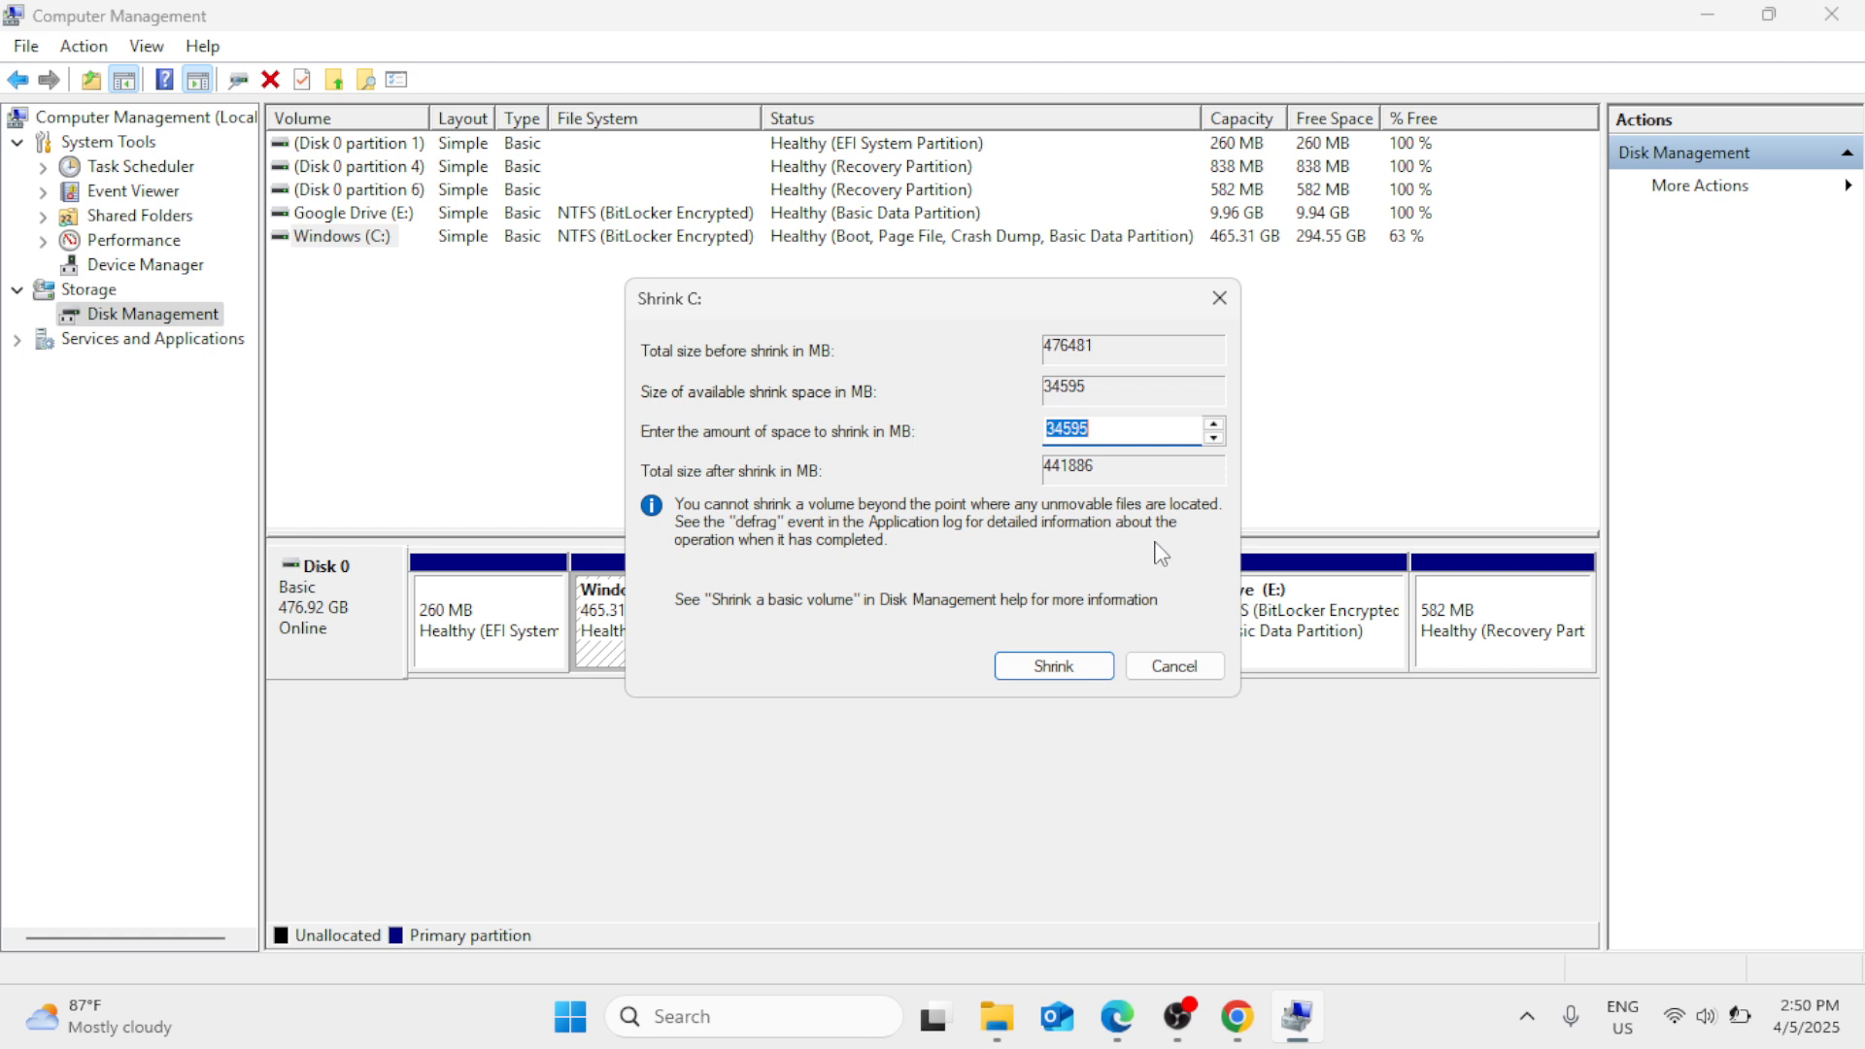
{"action": "key", "text": "BackSpace"}
{"action": "type", "text": "10000"}
{"action": "left_click", "coordinate": [1053, 665]}
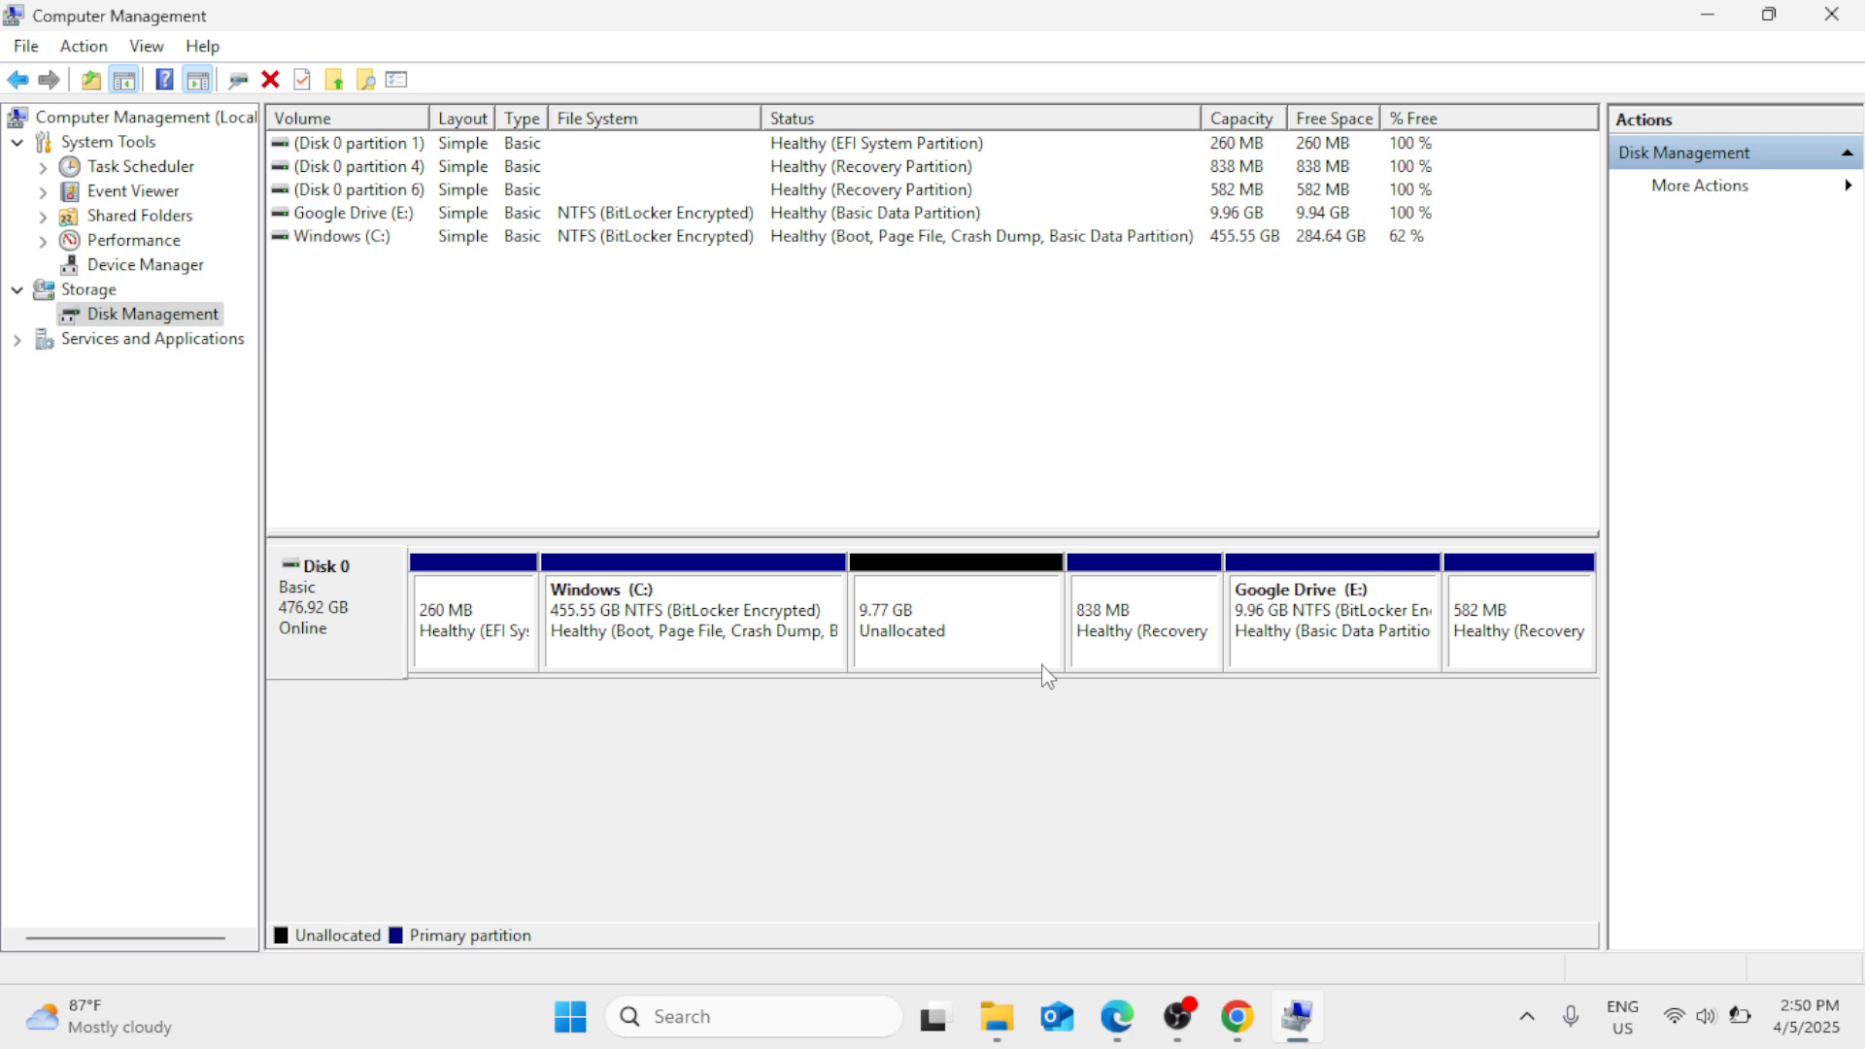
- Start a new simple volume in the unallocated space with a size of 10000 MB and assign it drive letter Q
{"action": "right_click", "coordinate": [996, 625]}
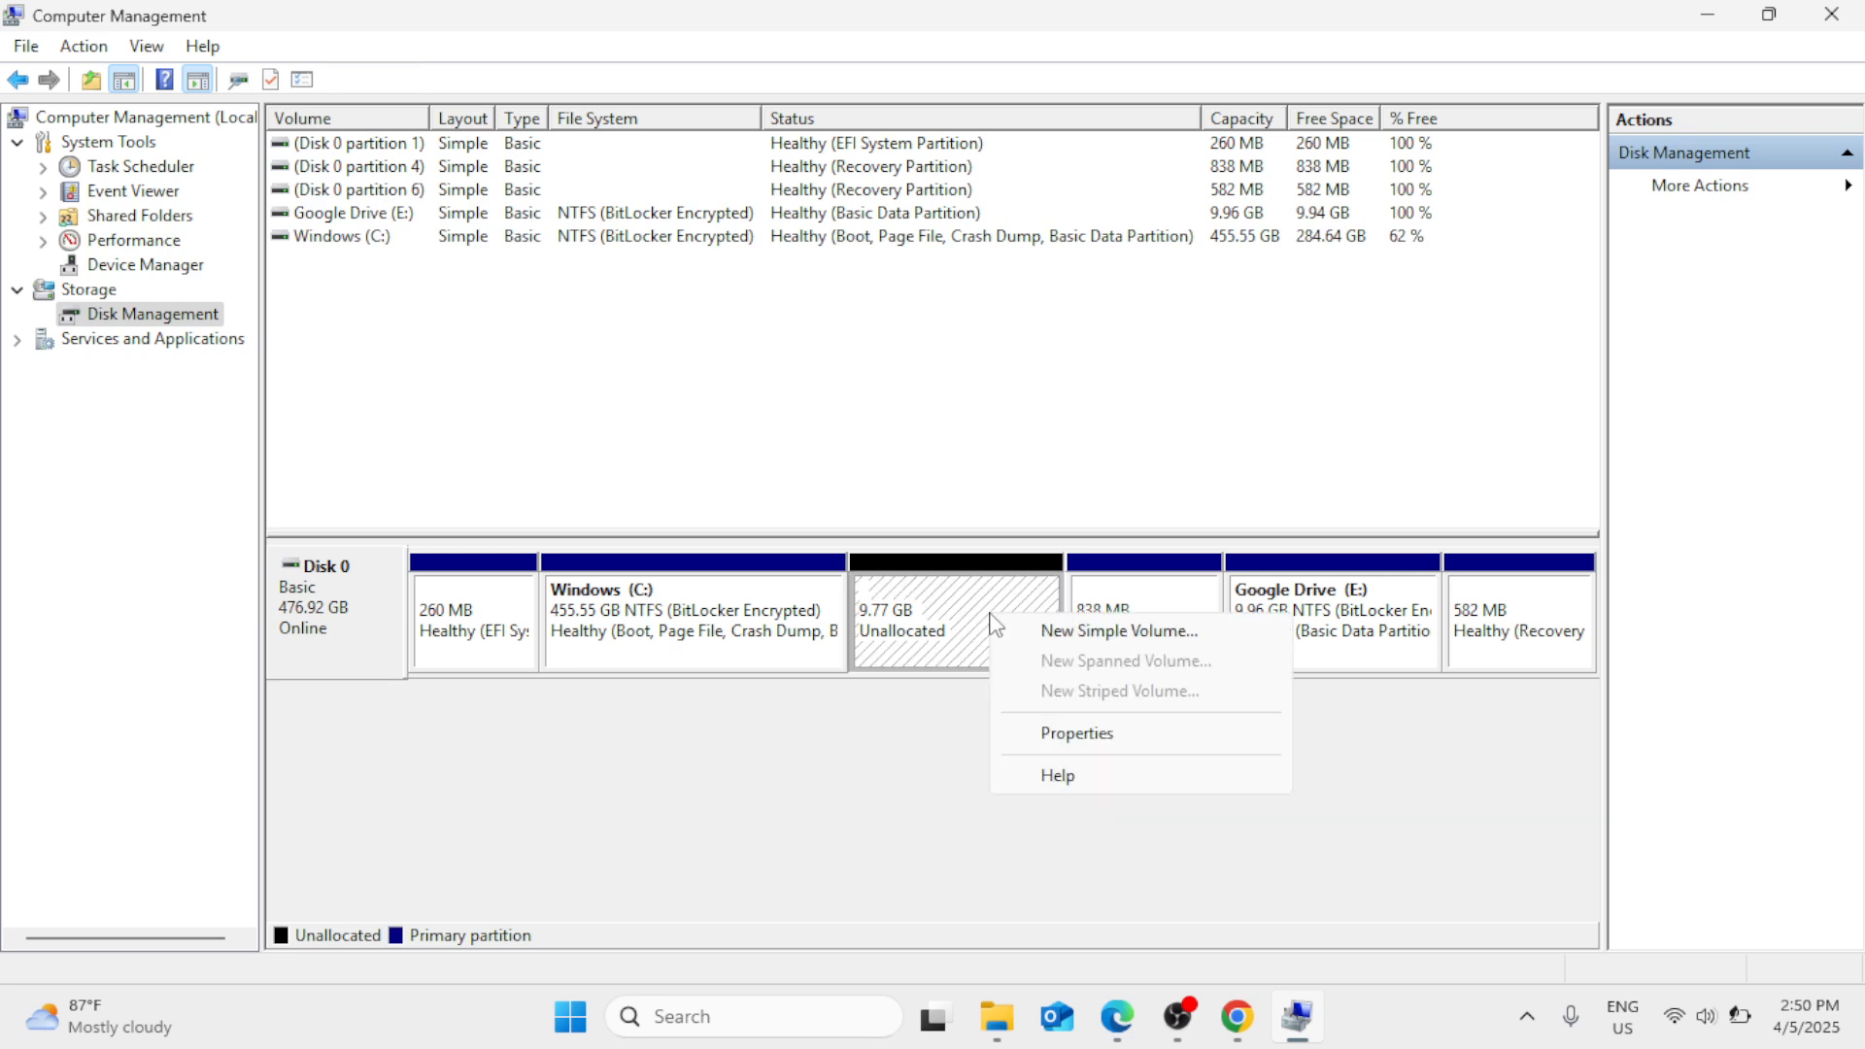
{"action": "left_click", "coordinate": [1063, 635]}
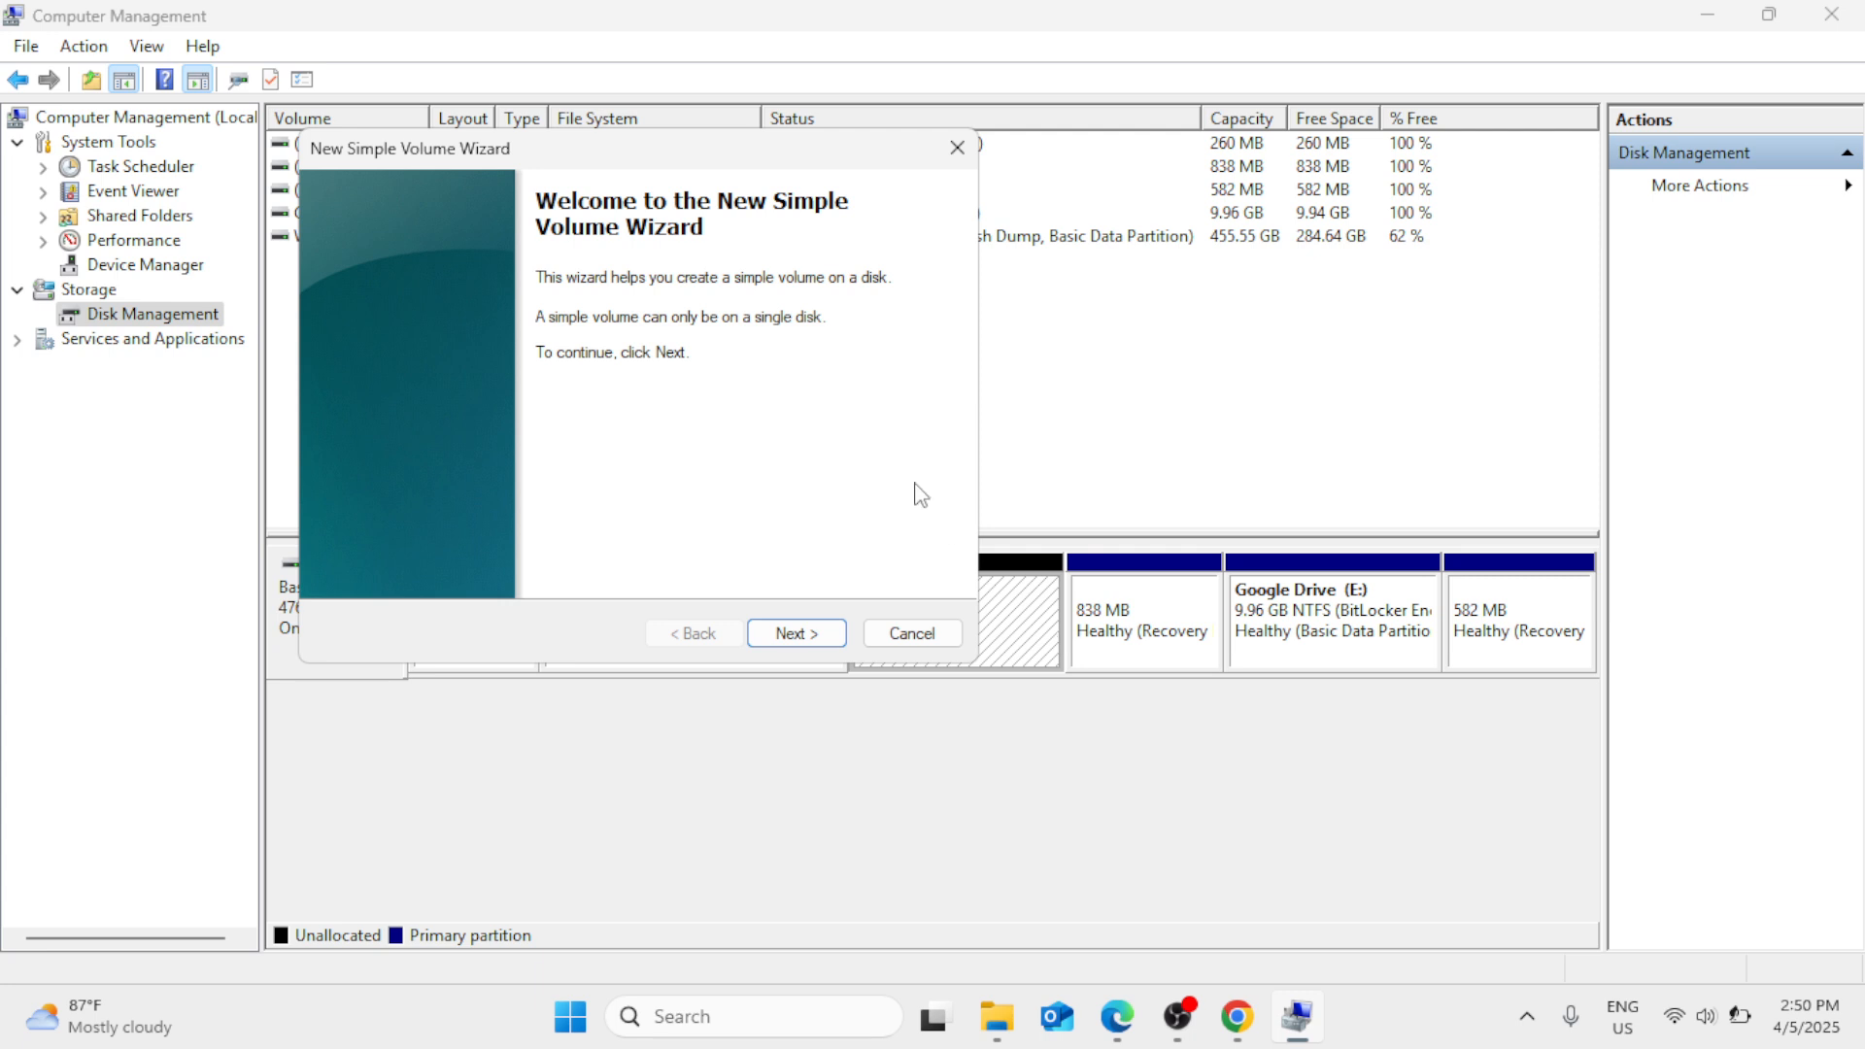
{"action": "left_click", "coordinate": [796, 633]}
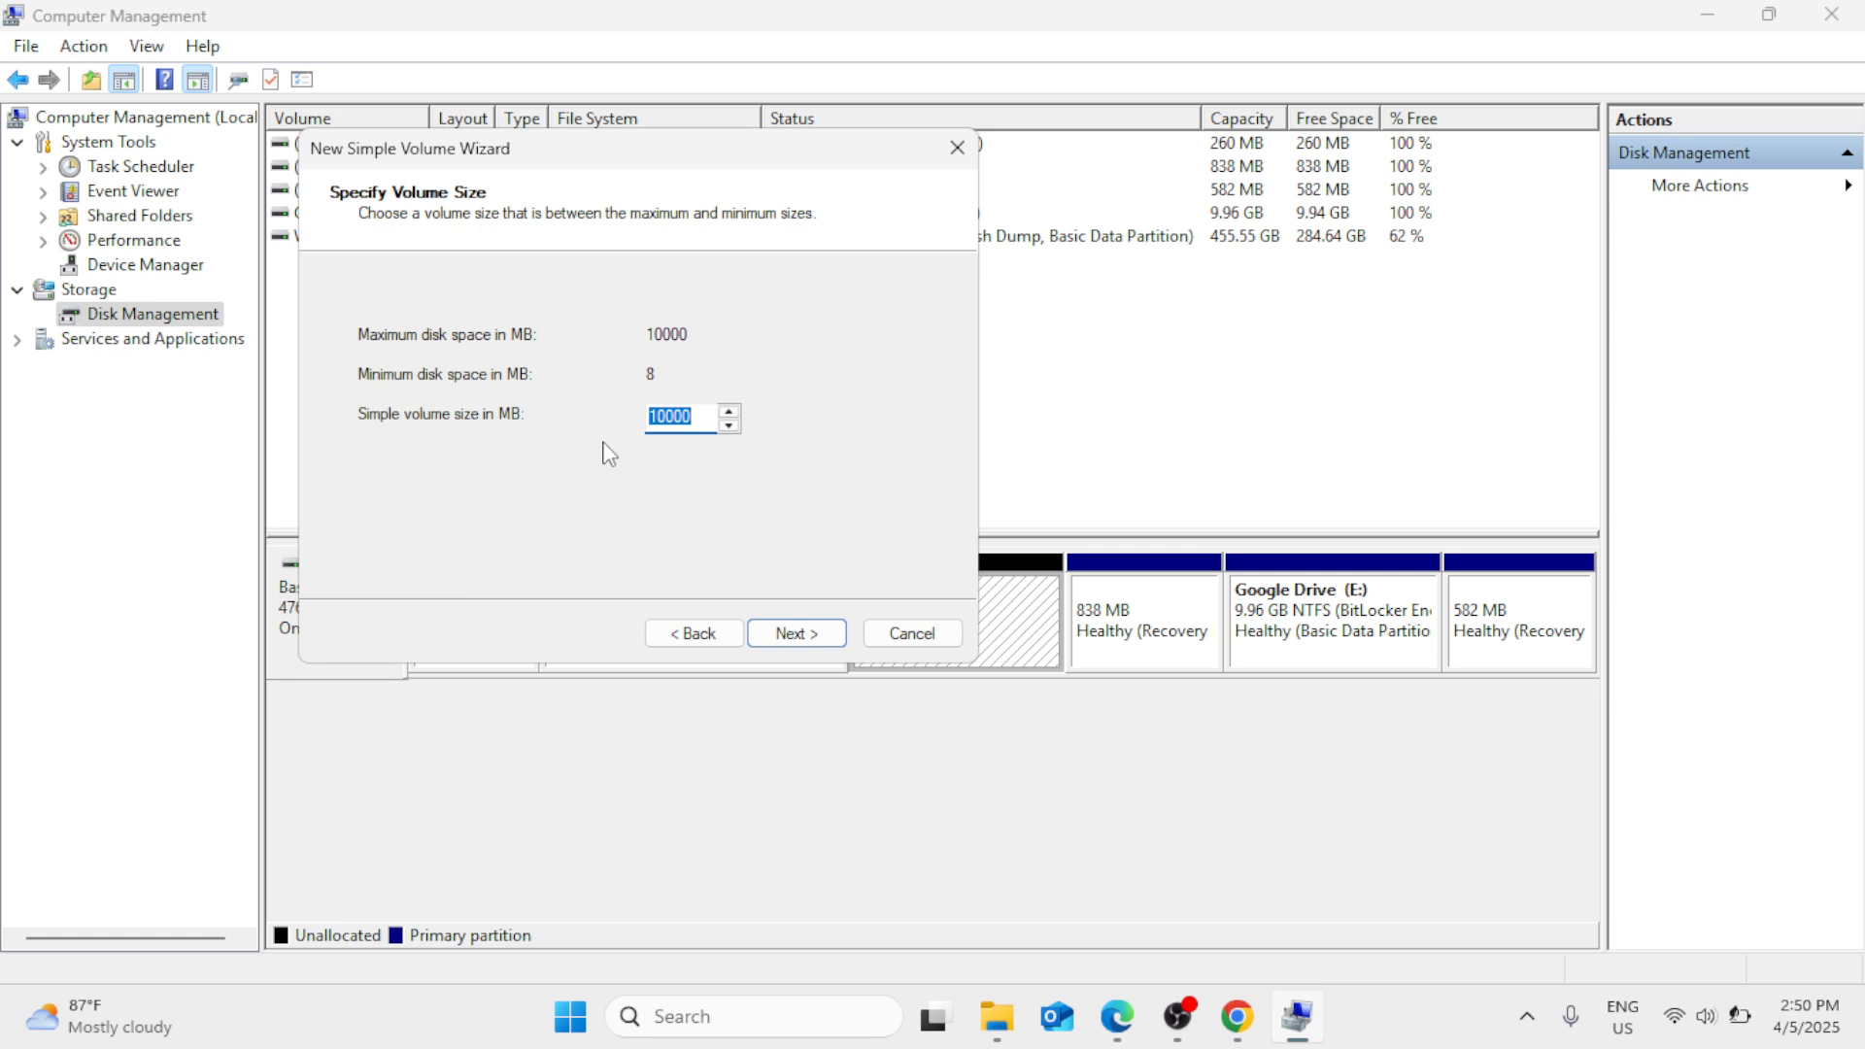
{"action": "left_click", "coordinate": [795, 634]}
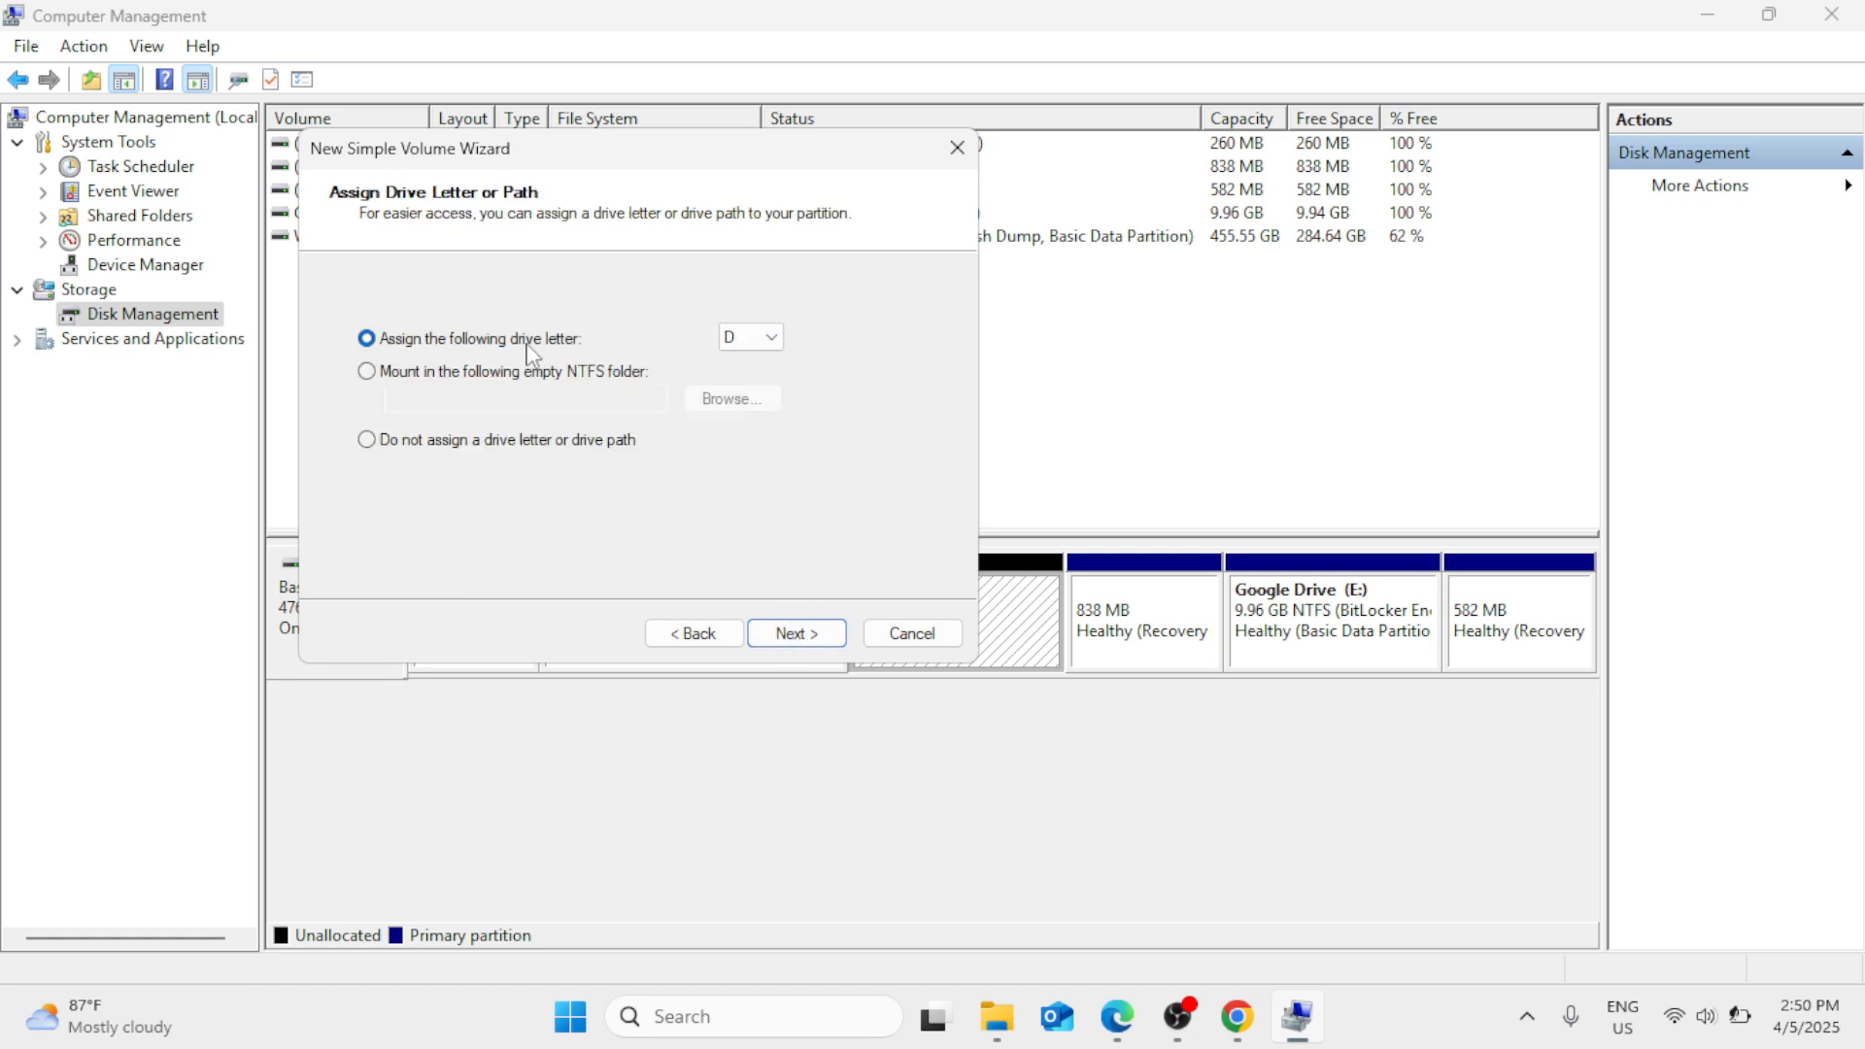
{"action": "left_click", "coordinate": [771, 340]}
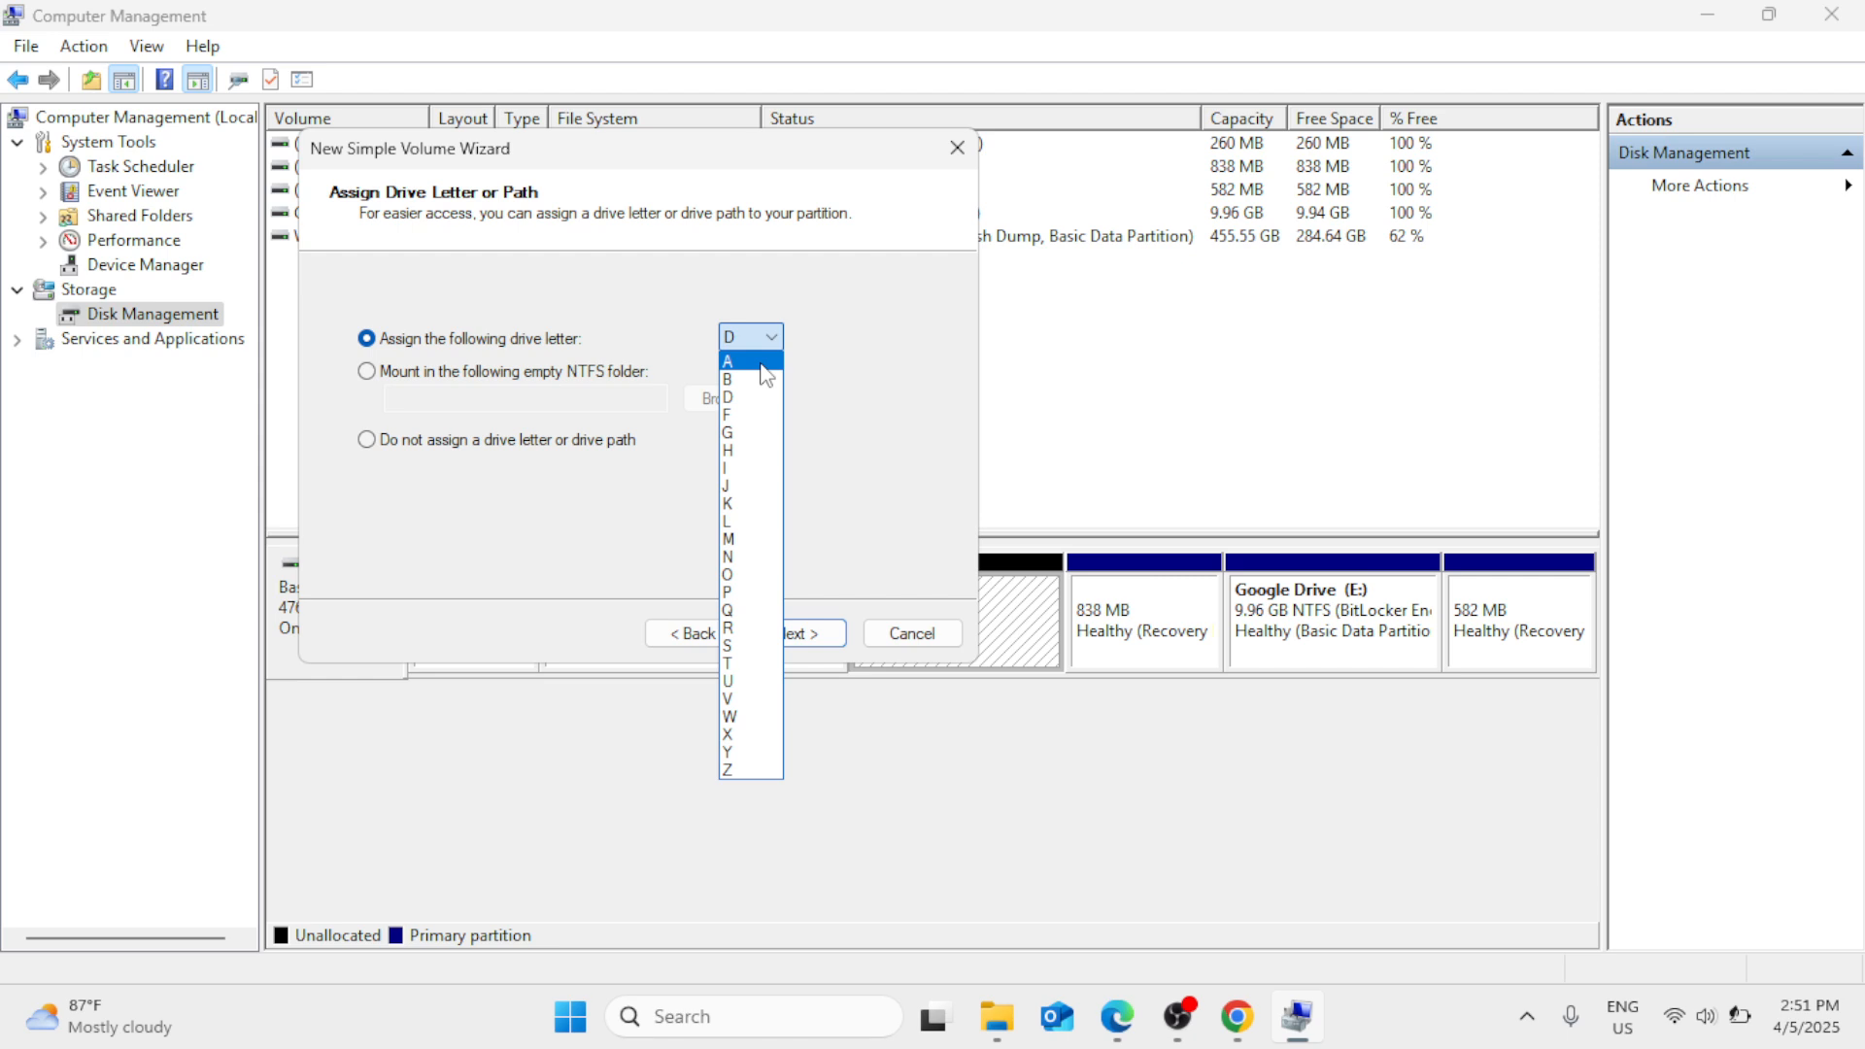
{"action": "left_click", "coordinate": [740, 610]}
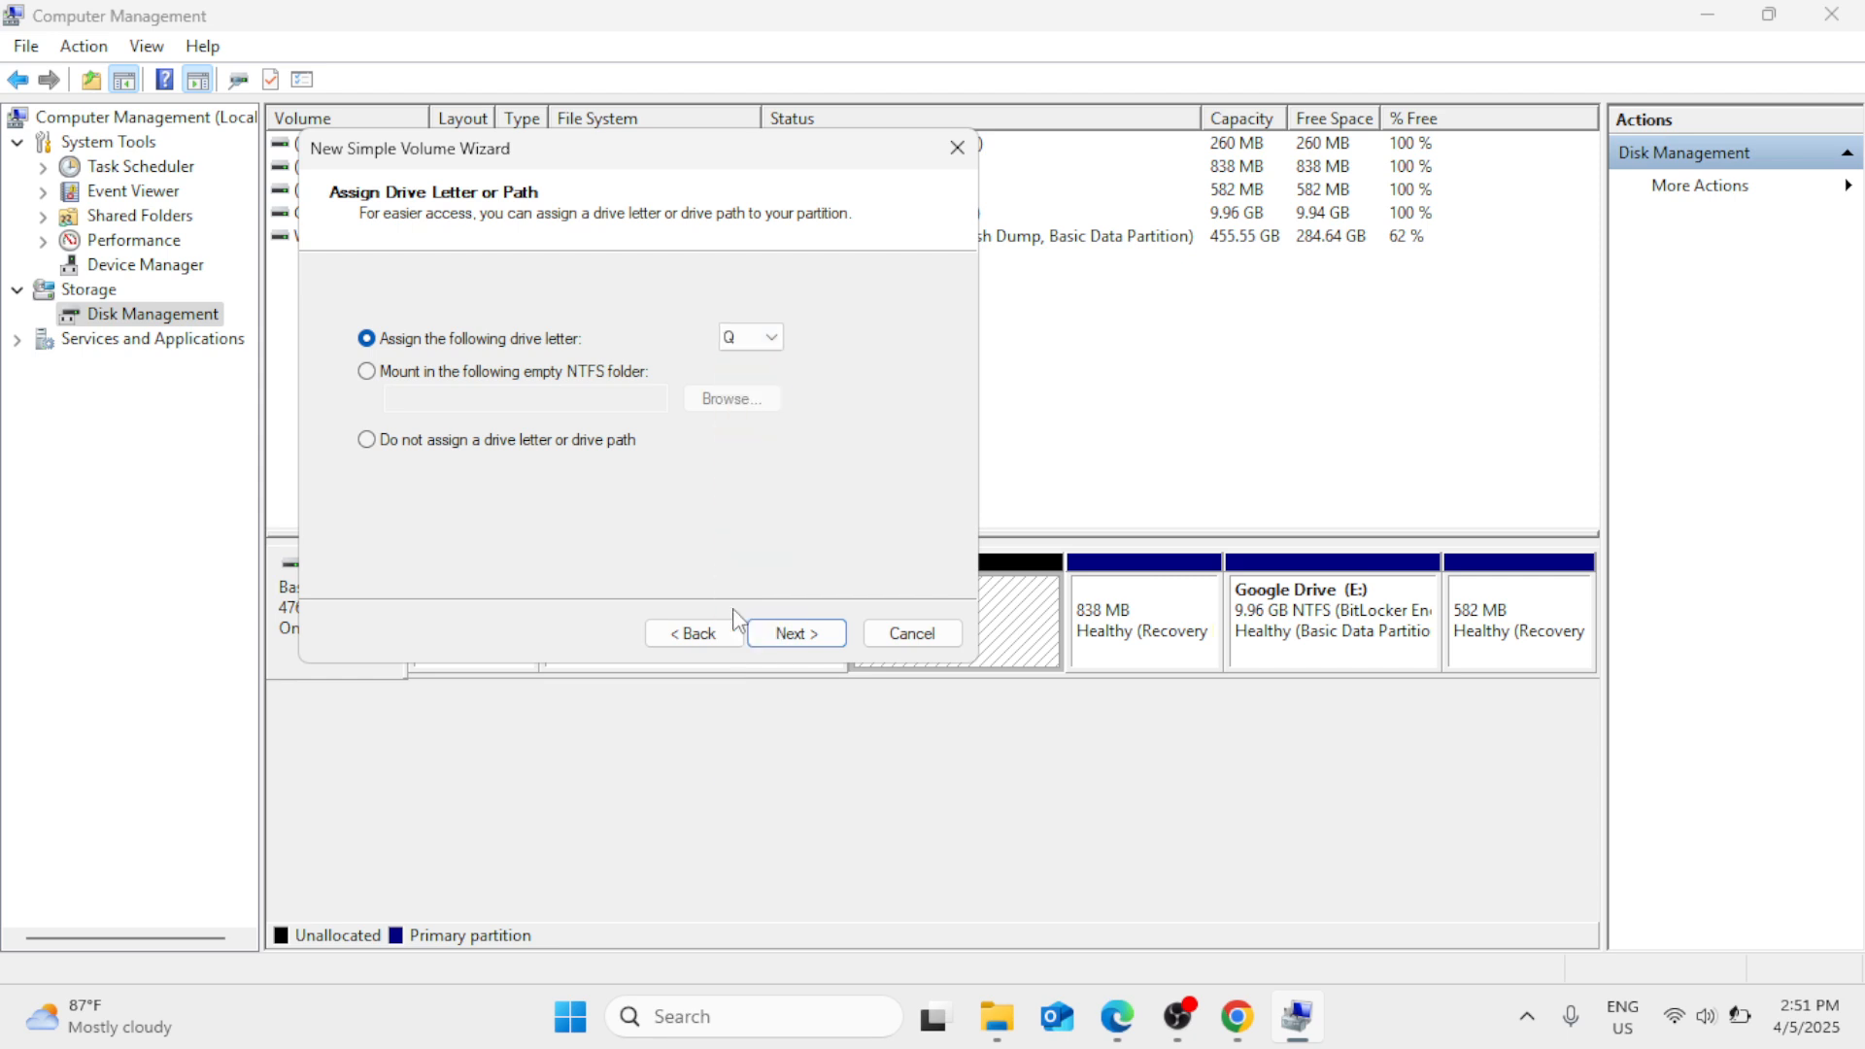
{"action": "left_click", "coordinate": [817, 637]}
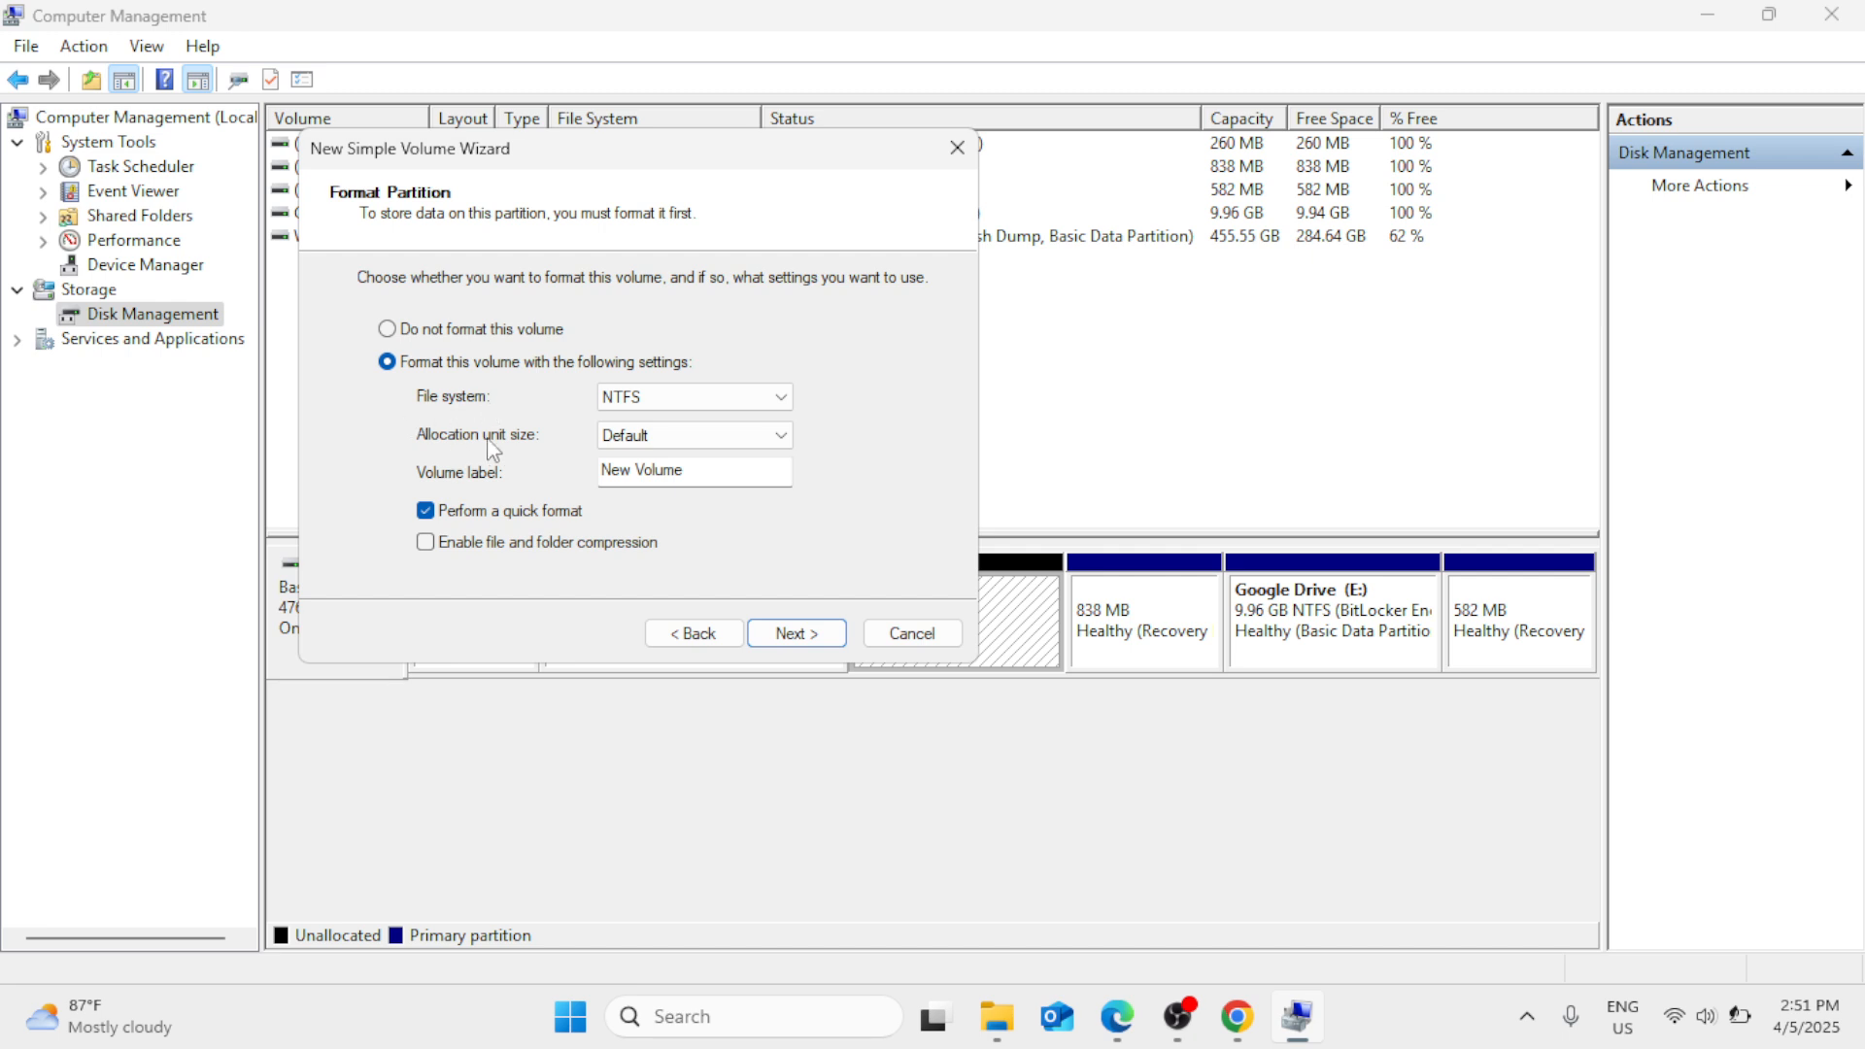
- Label the new volume howtofix, finish creating it with a quick NTFS format, and close Computer Management
{"action": "left_click", "coordinate": [695, 470]}
{"action": "key", "text": "BackSpace"}
{"action": "key", "text": "BackSpace"}
{"action": "key", "text": "BackSpace"}
{"action": "key", "text": "BackSpace"}
{"action": "key", "text": "BackSpace"}
{"action": "key", "text": "BackSpace"}
{"action": "key", "text": "BackSpace"}
{"action": "key", "text": "BackSpace"}
{"action": "key", "text": "BackSpace"}
{"action": "key", "text": "BackSpace"}
{"action": "type", "text": "h"}
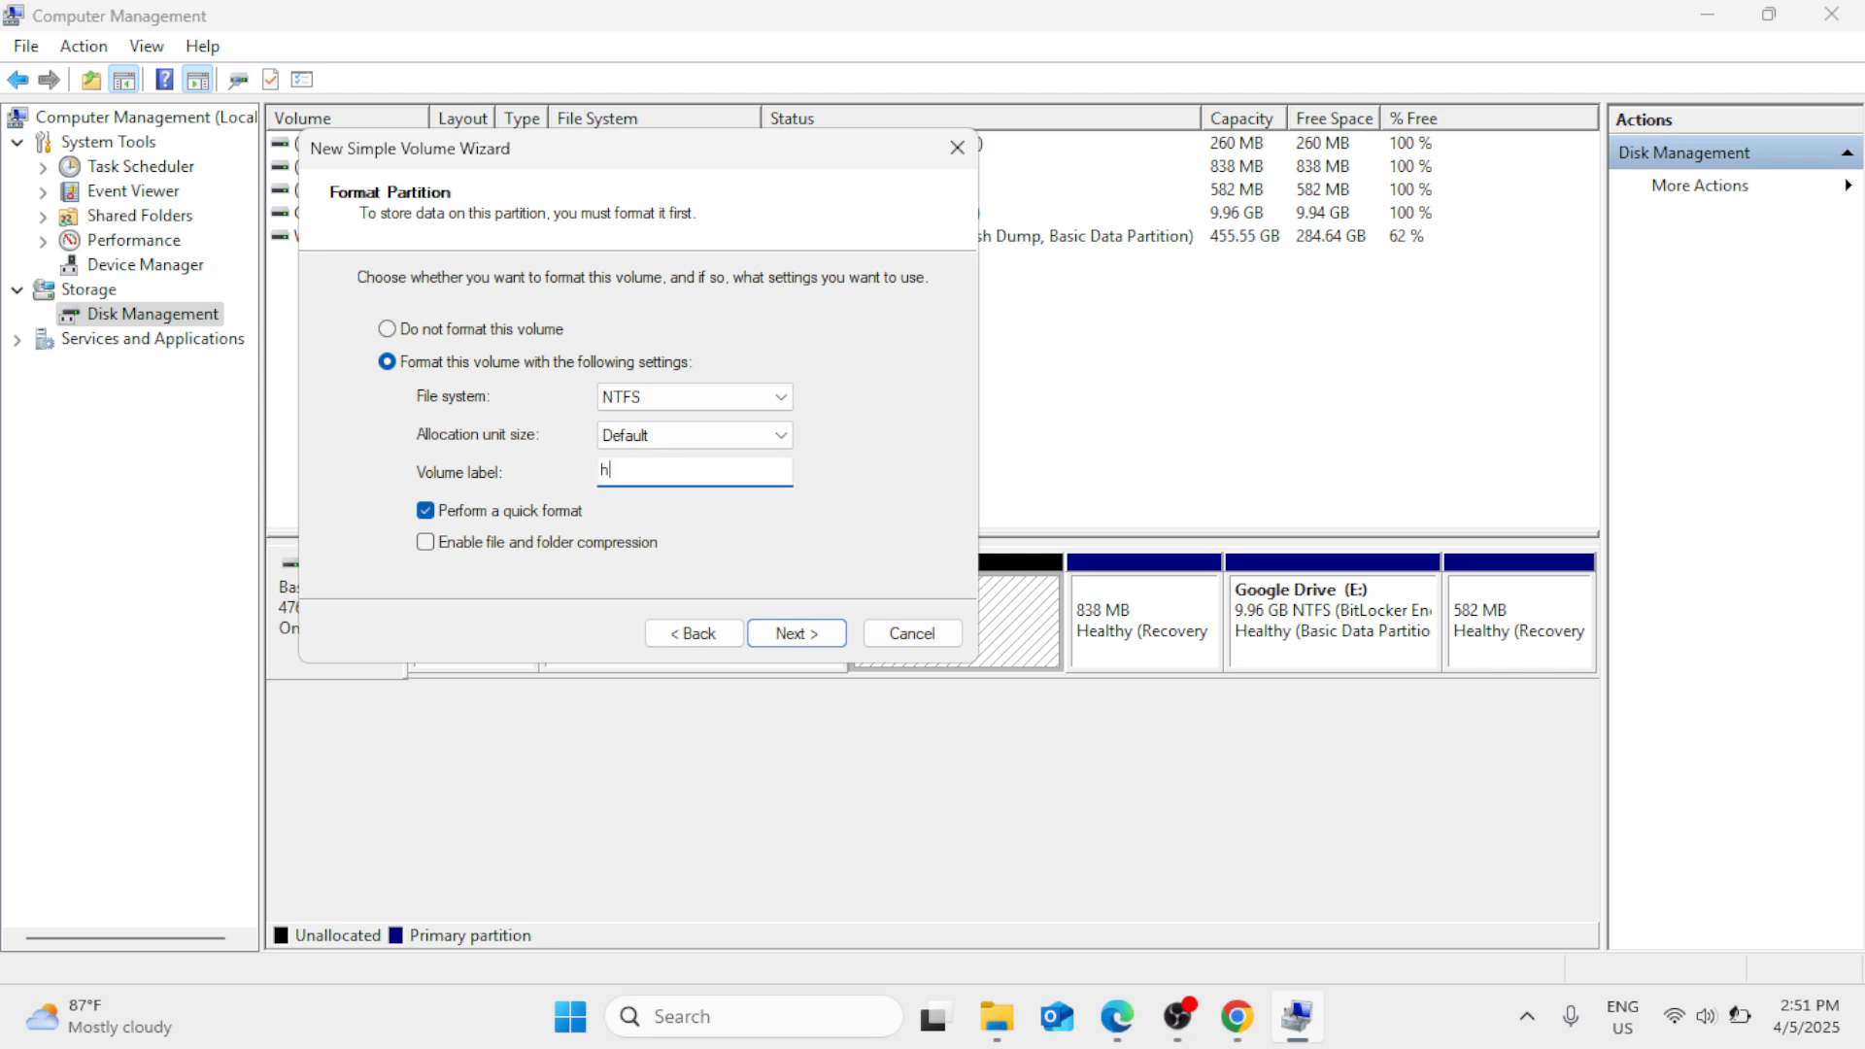
{"action": "type", "text": "owtofix"}
{"action": "left_click", "coordinate": [775, 633]}
{"action": "left_click", "coordinate": [814, 632]}
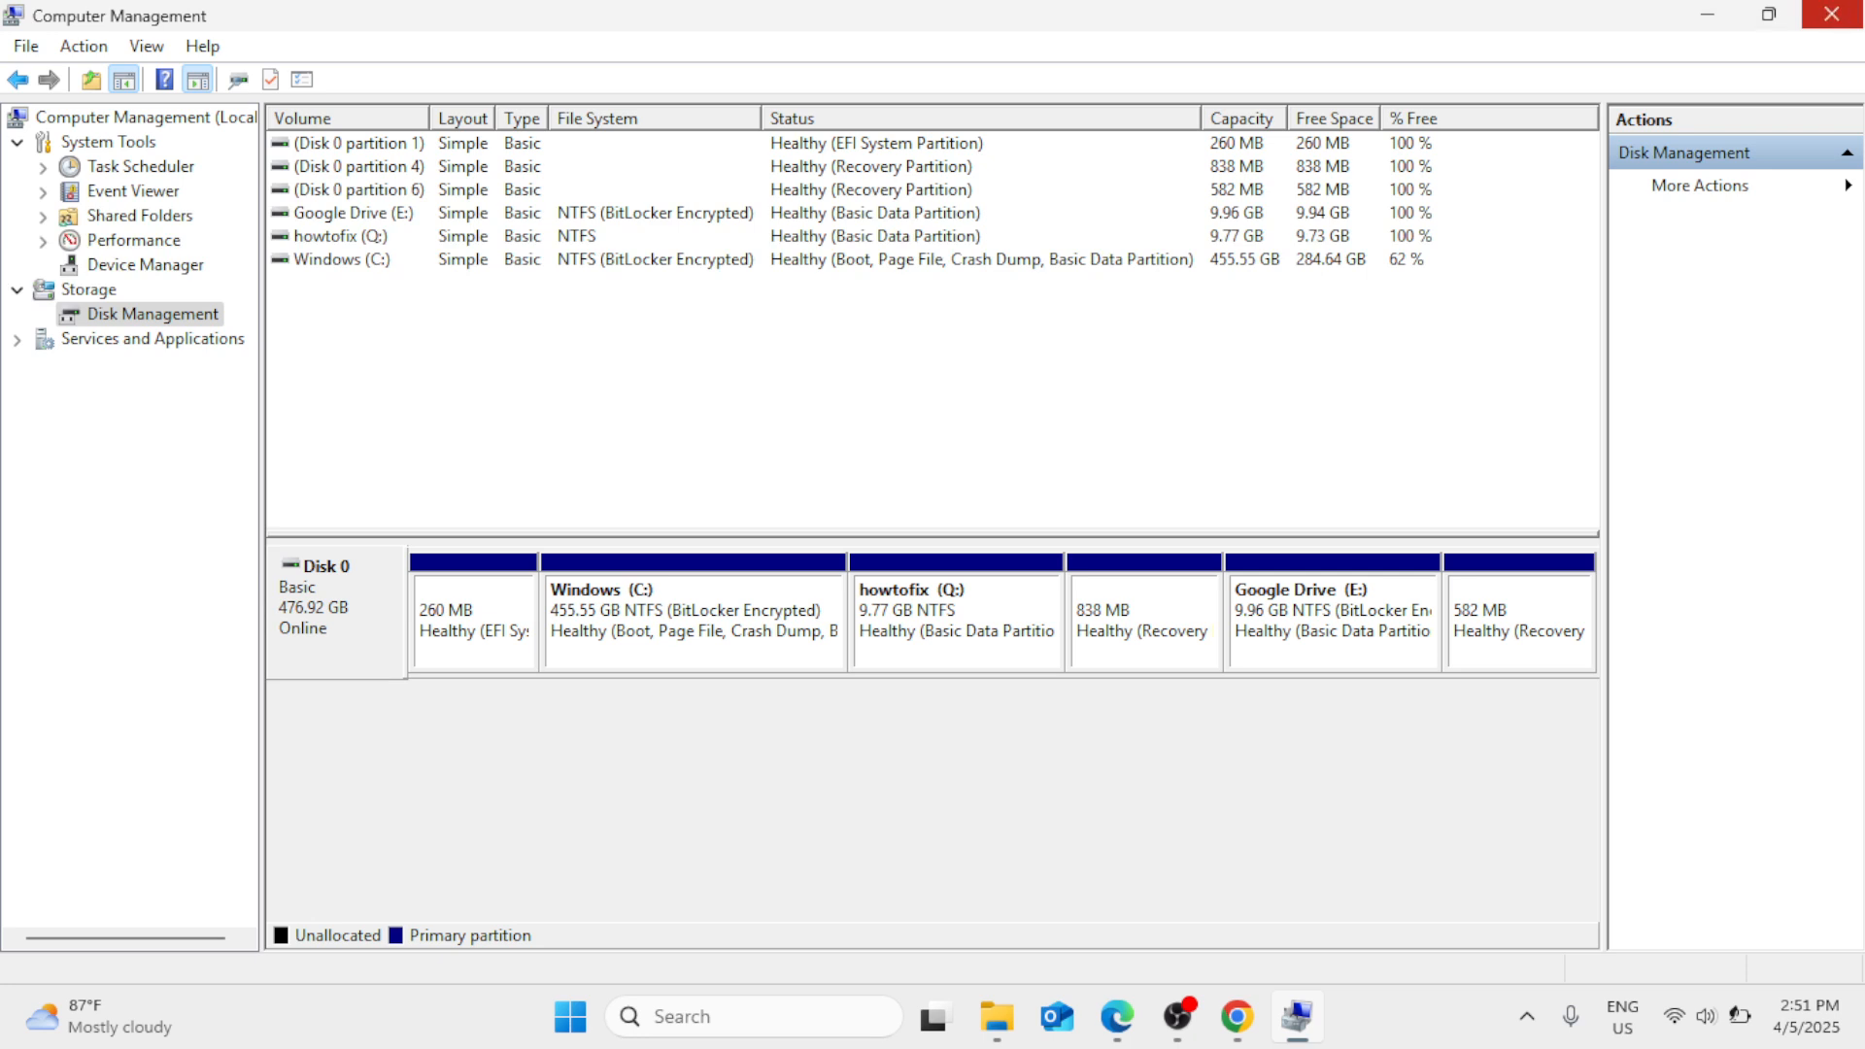
{"action": "left_click", "coordinate": [1831, 14]}
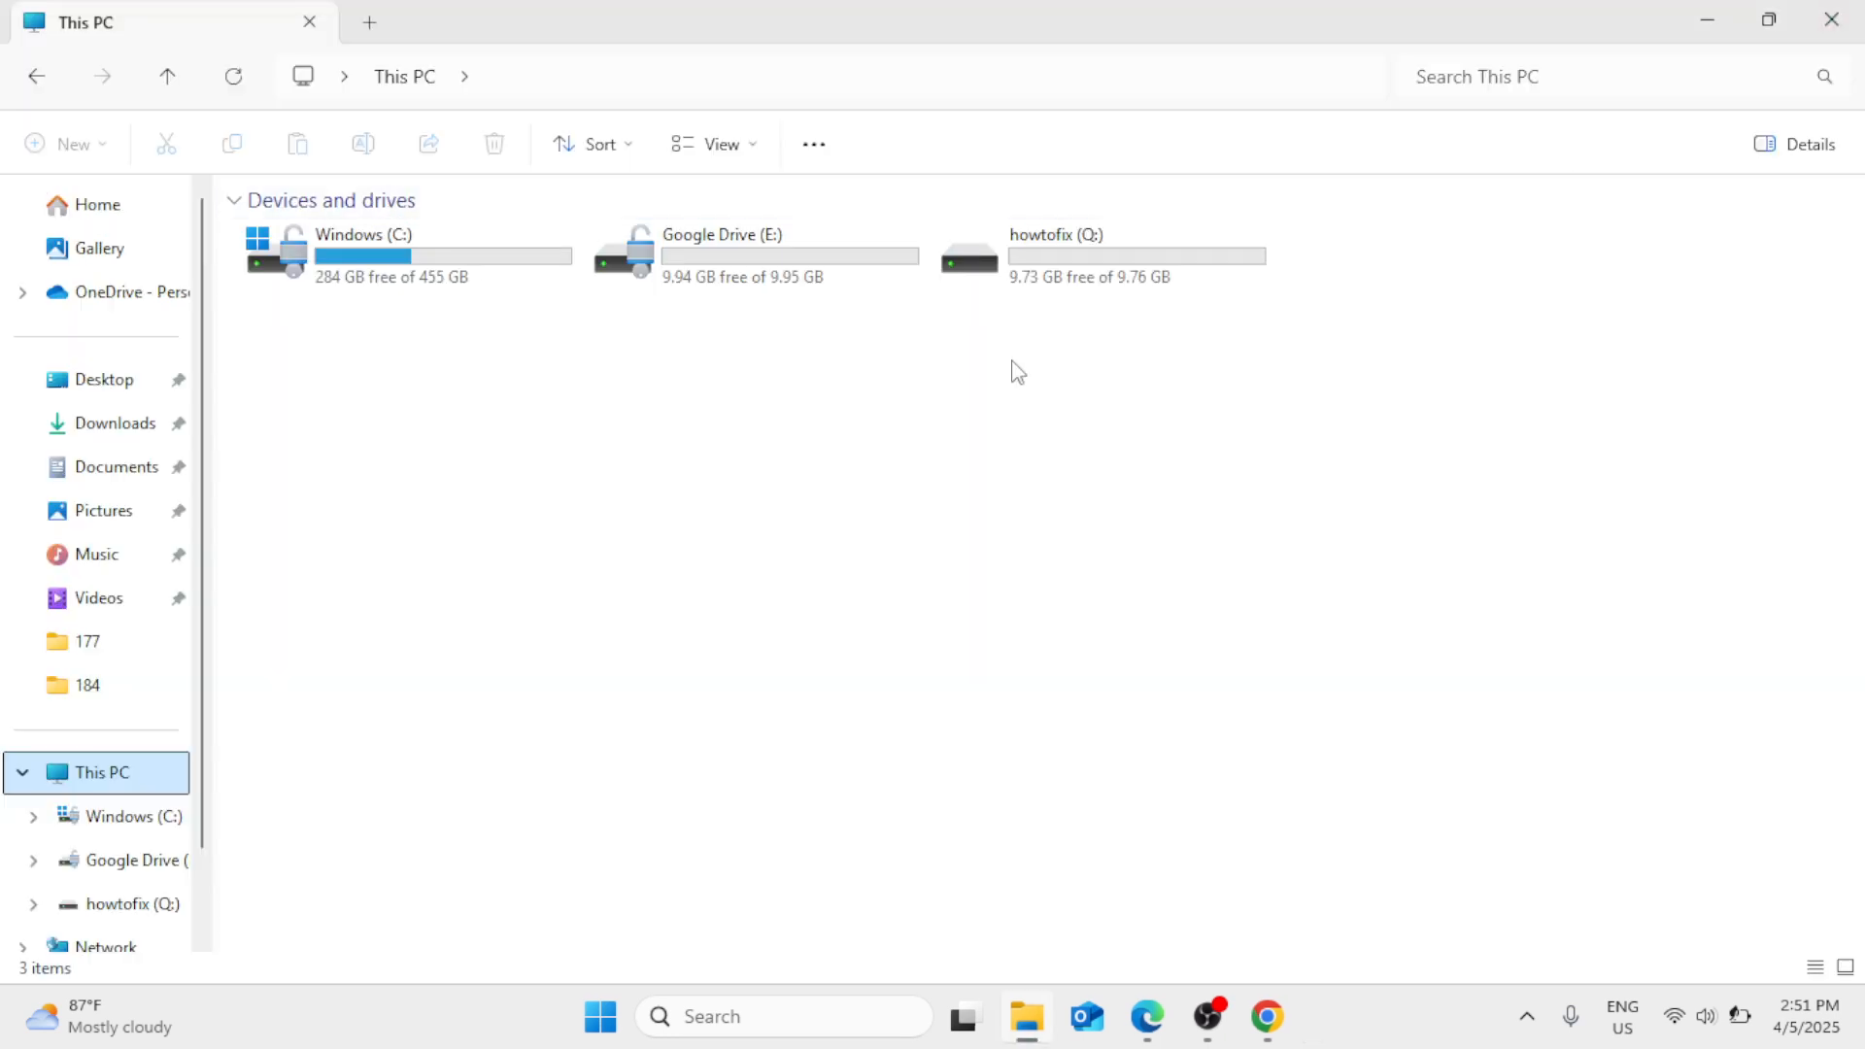